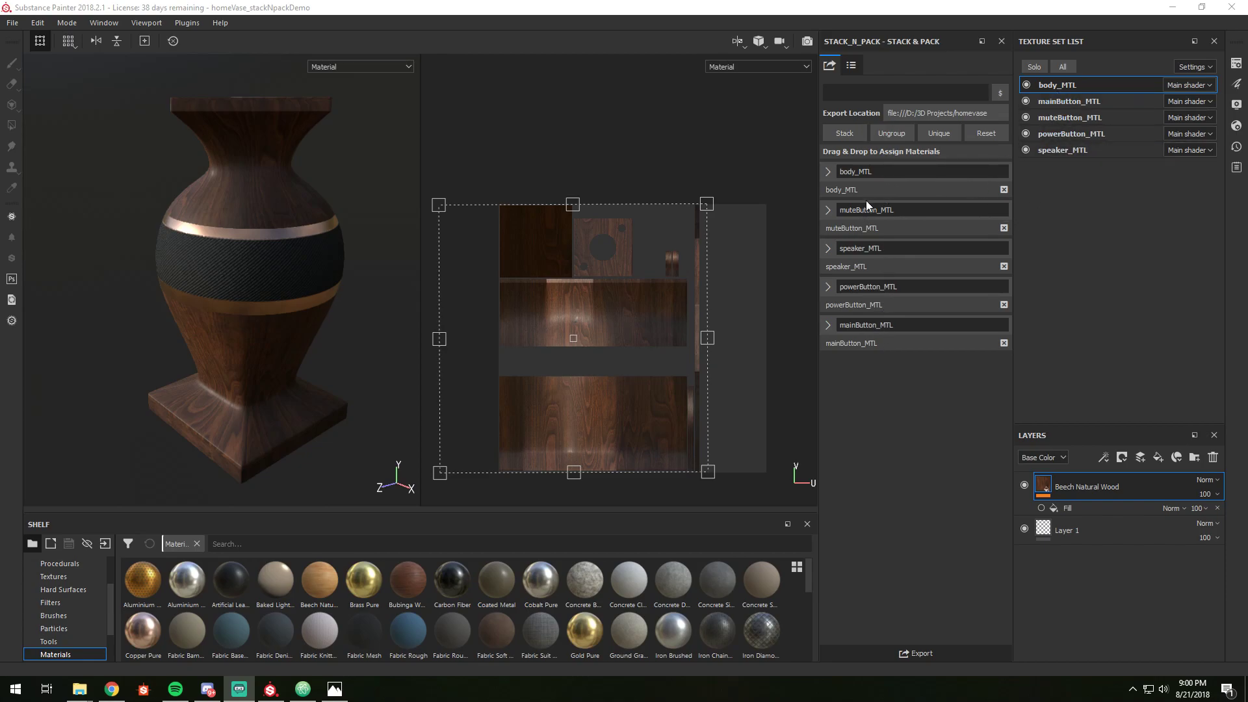
Step: Stack all five materials, ungroup them, then pair speaker/mainButton and muteButton/powerButton into two sets
click(856, 134)
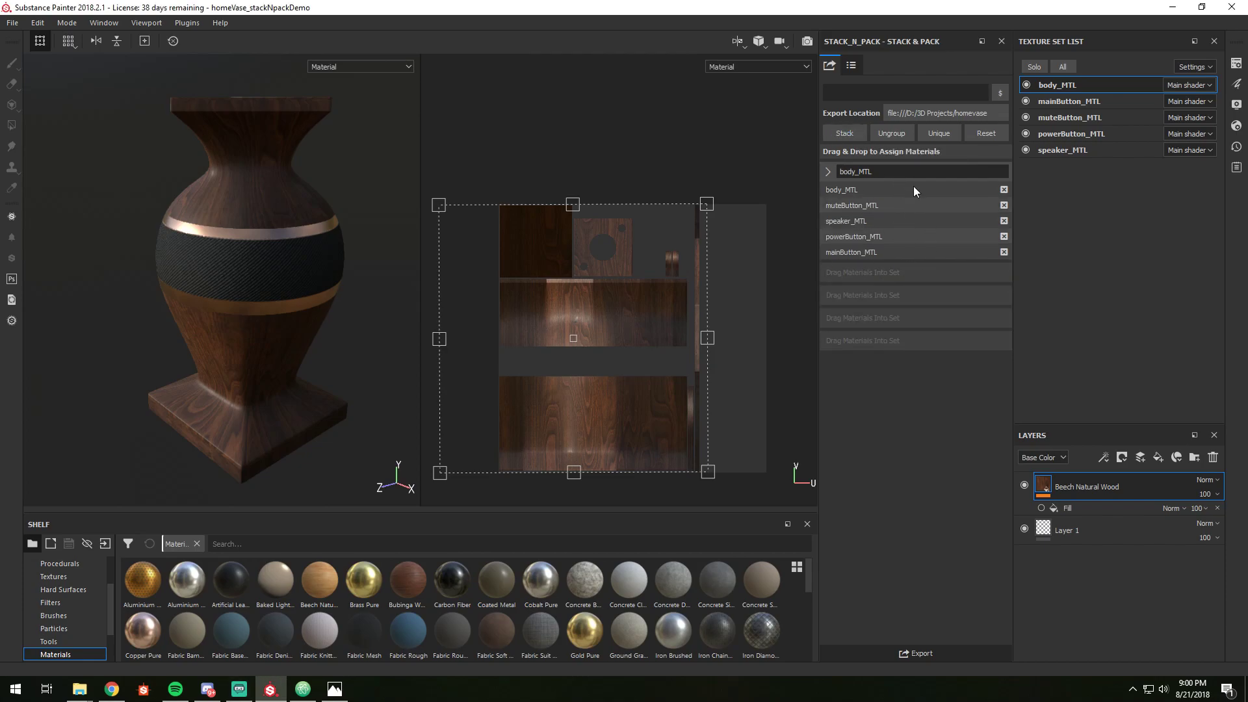
click(897, 134)
drag(856, 200, 860, 277)
drag(861, 172, 865, 275)
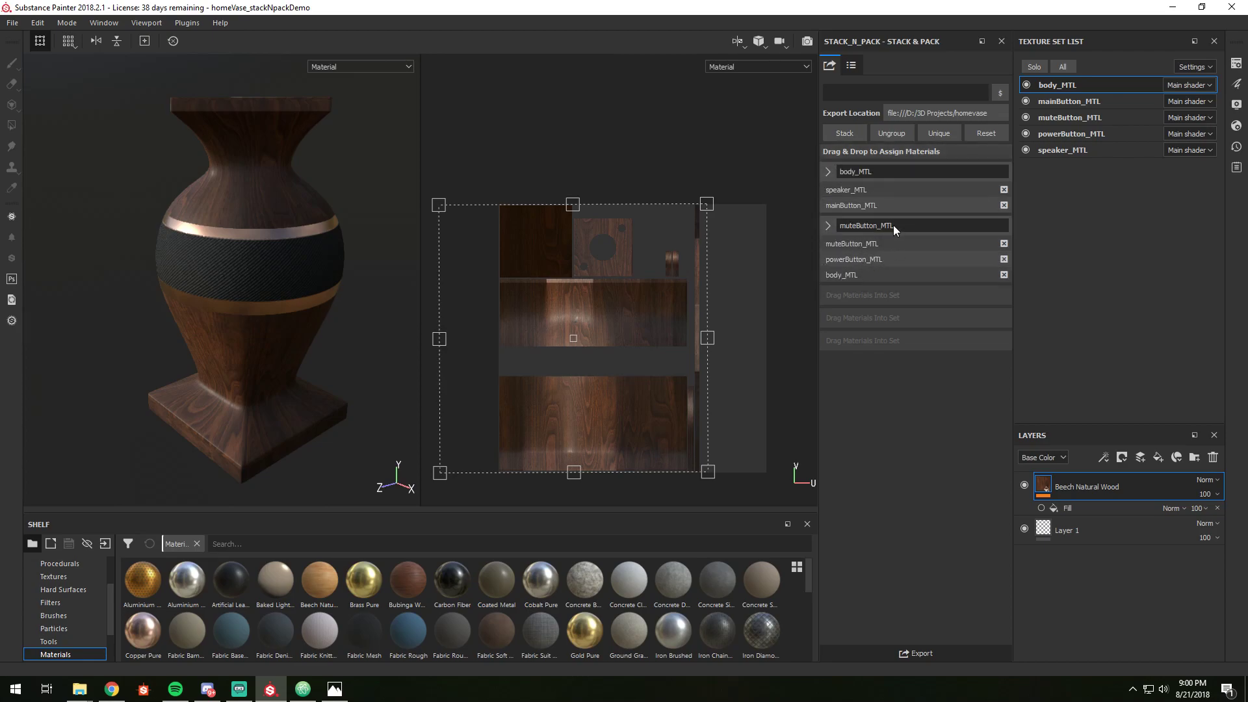
Step: Give each material its own unique set, reset them, then stack all five together again
click(944, 134)
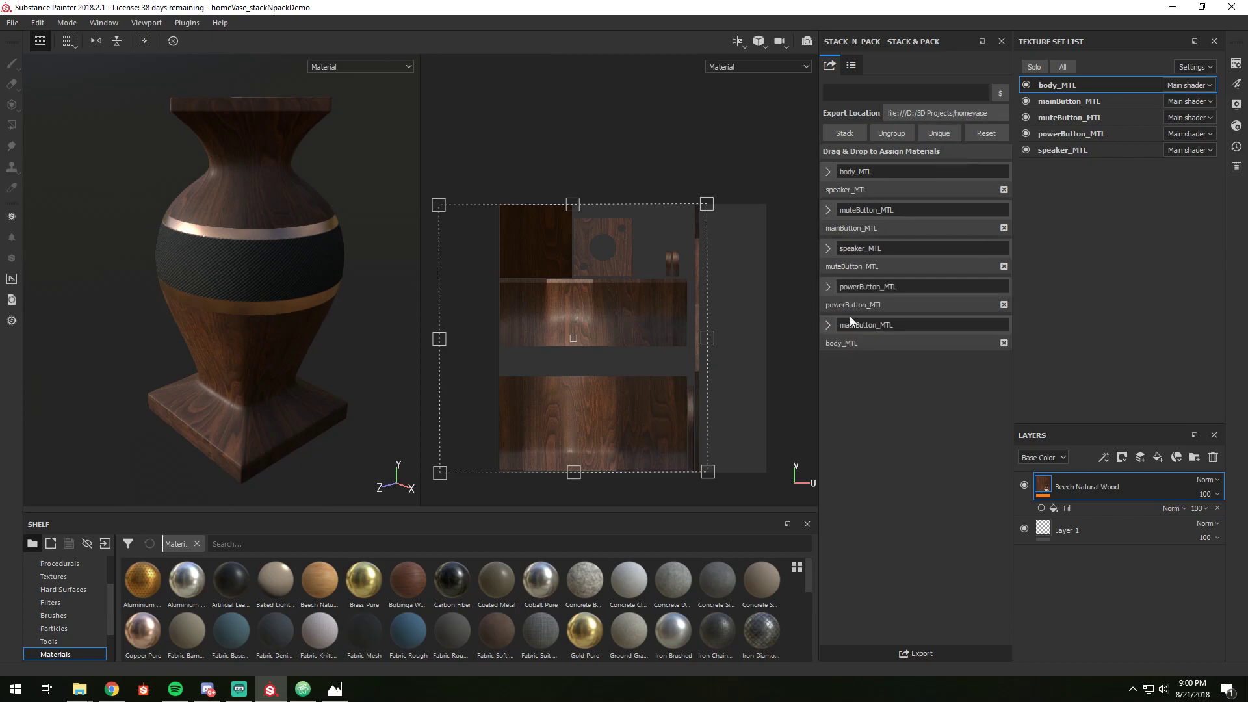
click(985, 133)
click(845, 133)
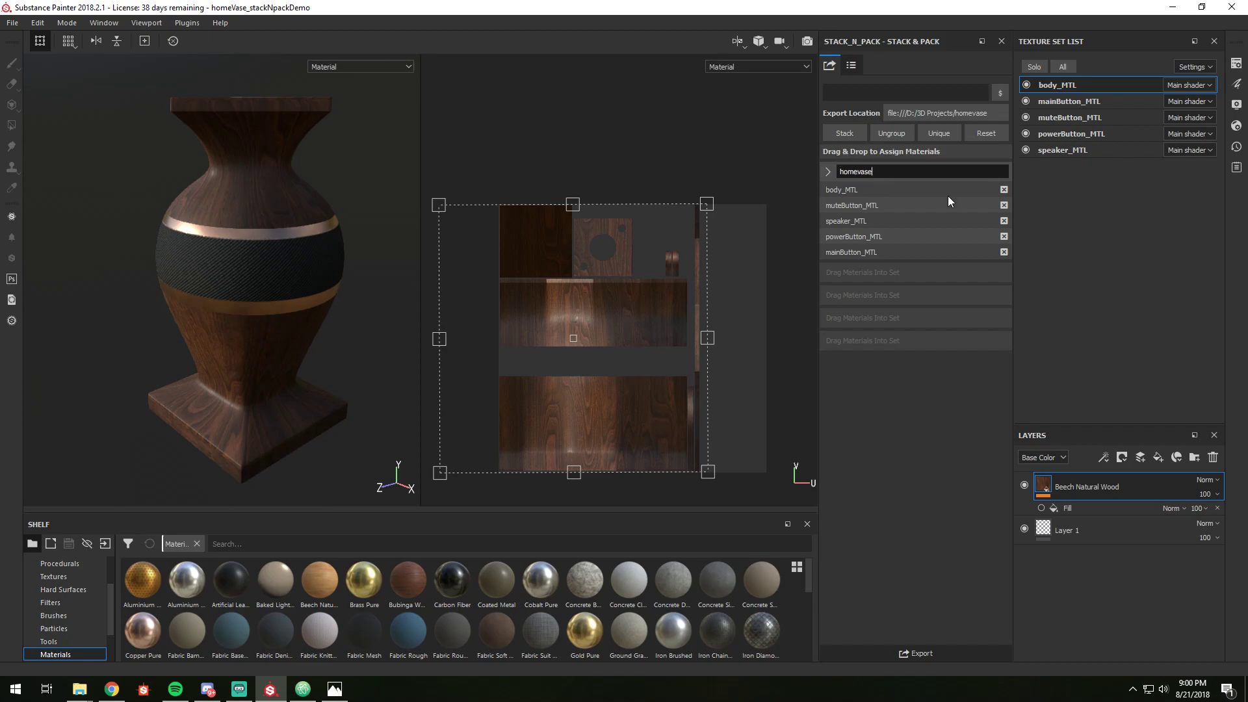
Step: Set the export location to the export/stacknpack folder
click(953, 114)
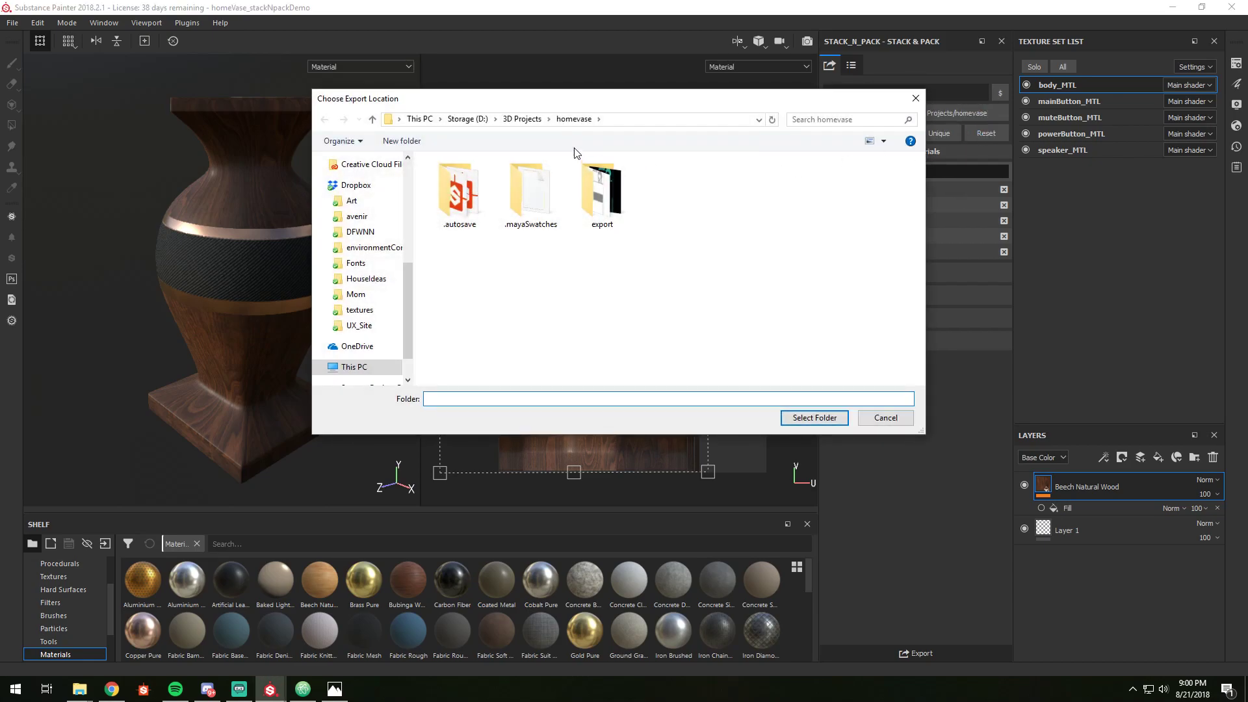
double_click(591, 191)
double_click(455, 187)
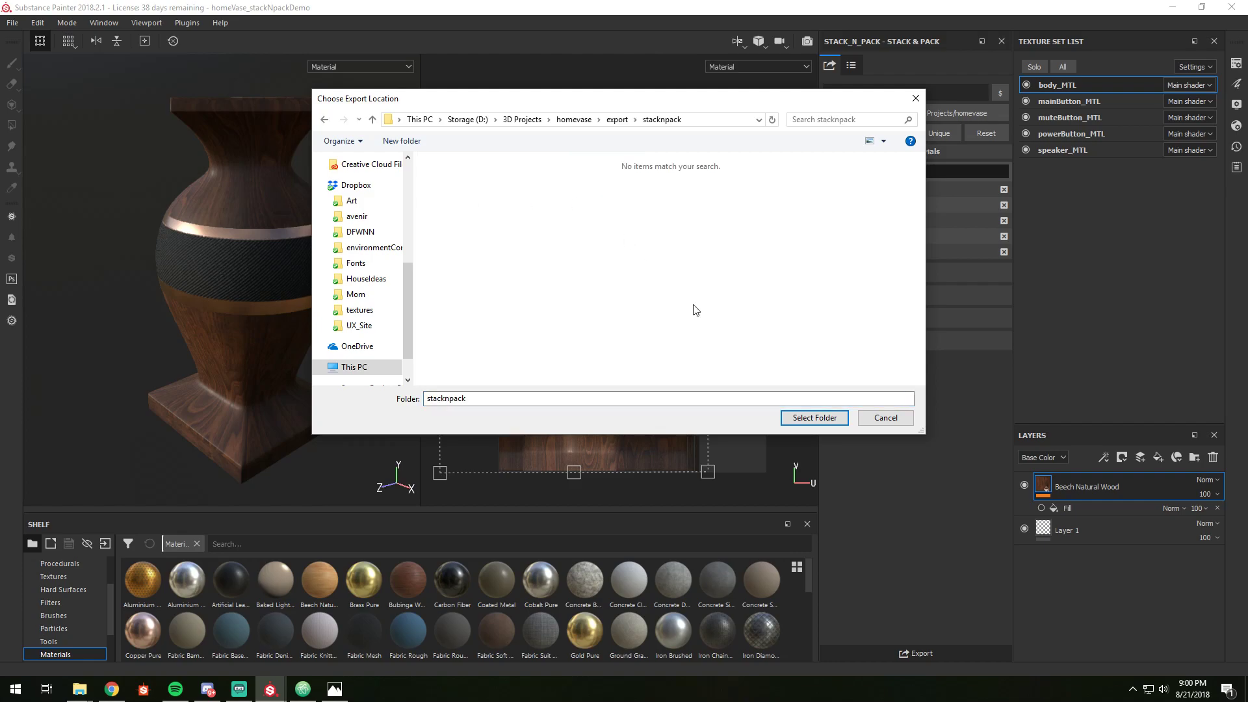
click(823, 418)
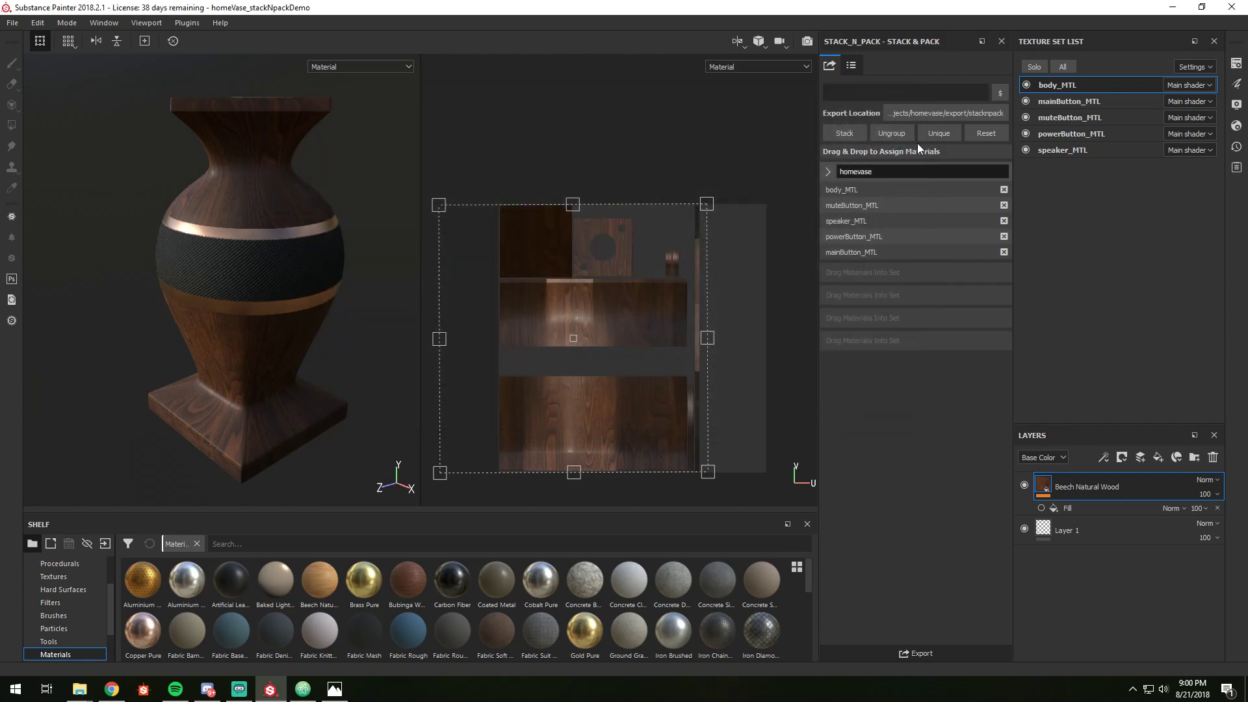
Step: Build the export file name pattern $MaterialSet_$MapName&&Humpback from the naming tokens
click(1000, 92)
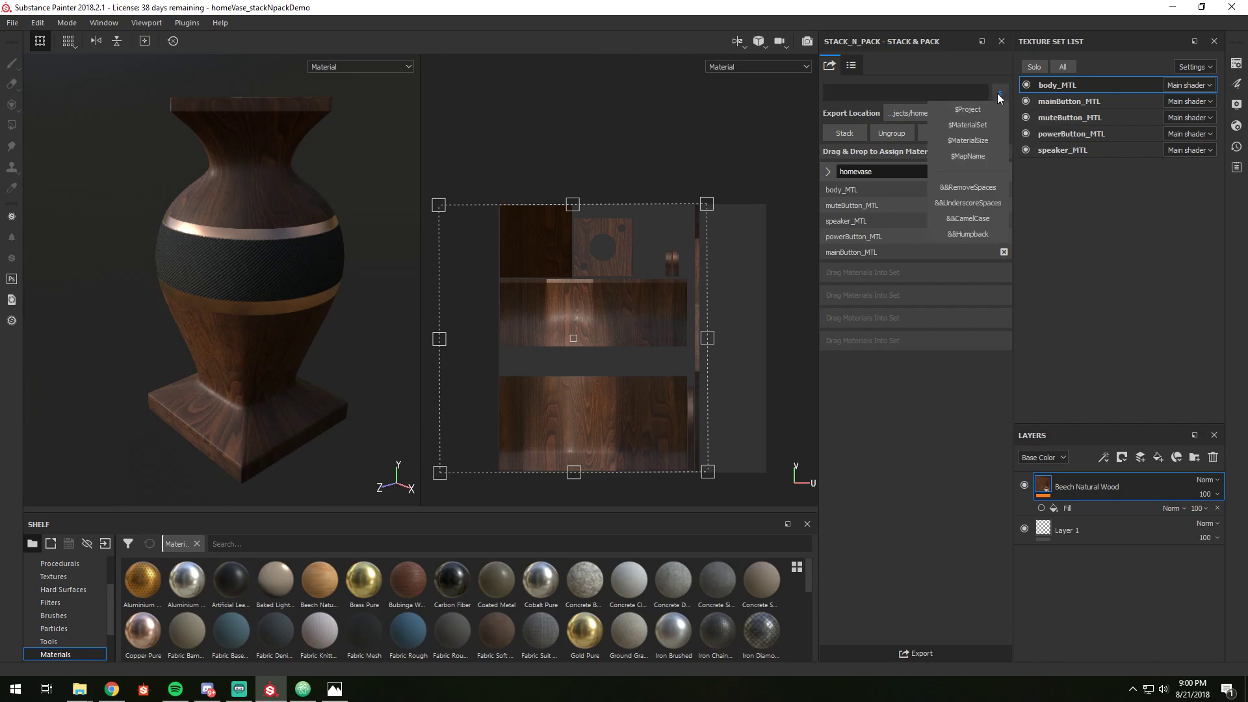
click(991, 127)
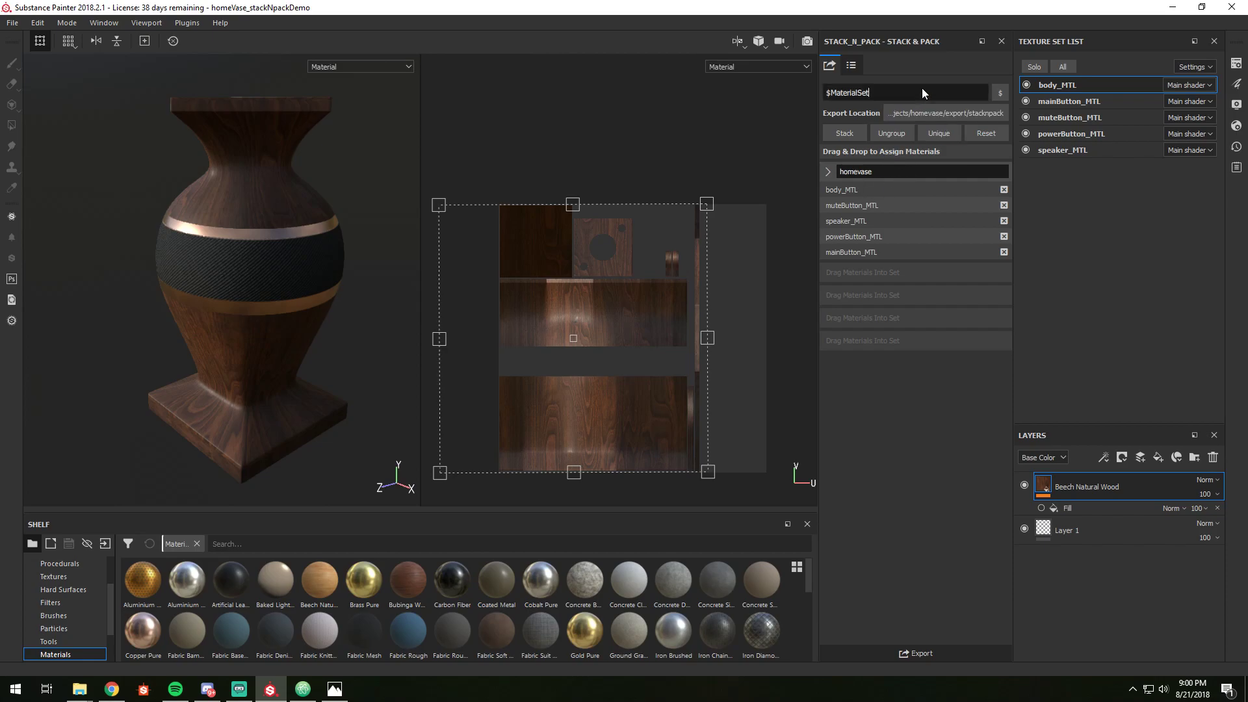
text(_)
click(1000, 92)
click(996, 156)
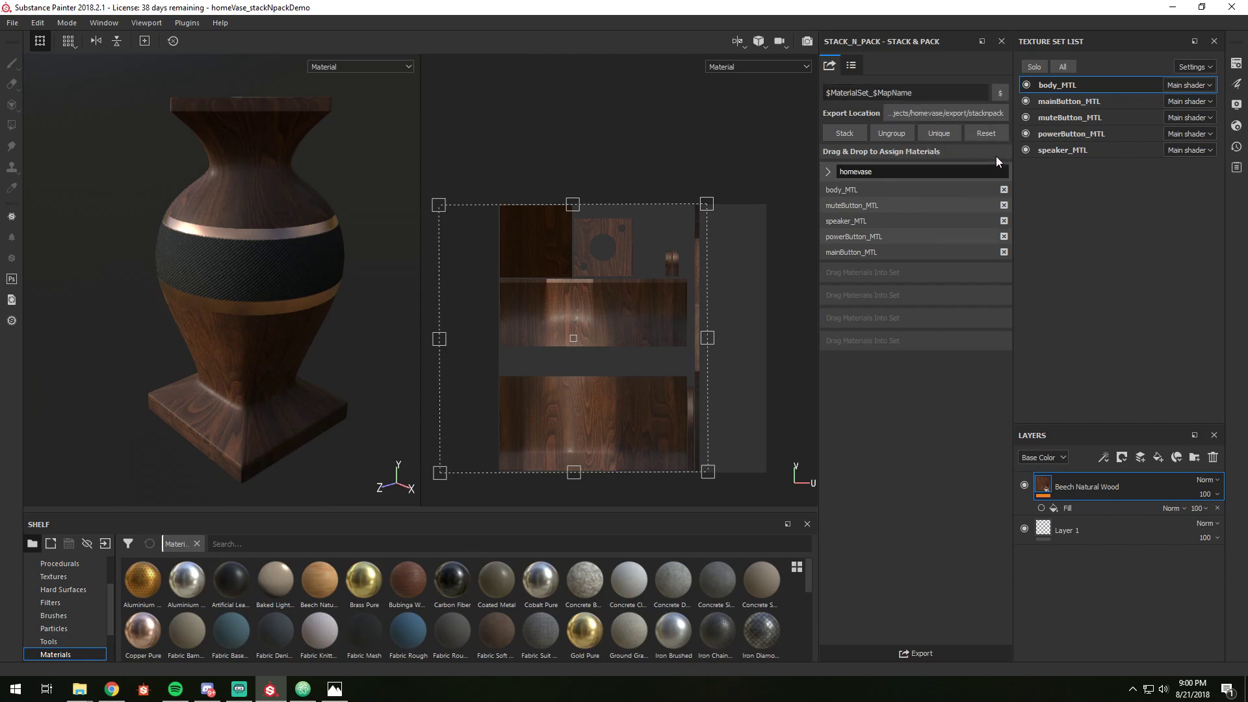
click(999, 93)
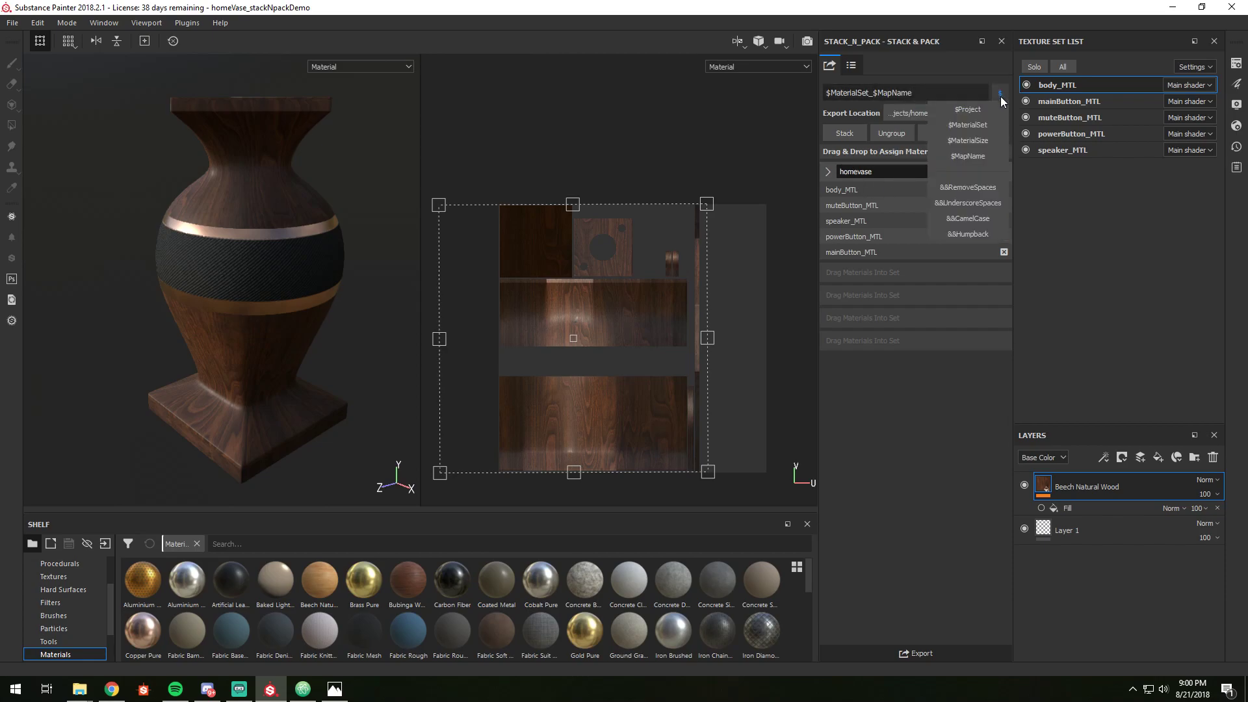
click(990, 234)
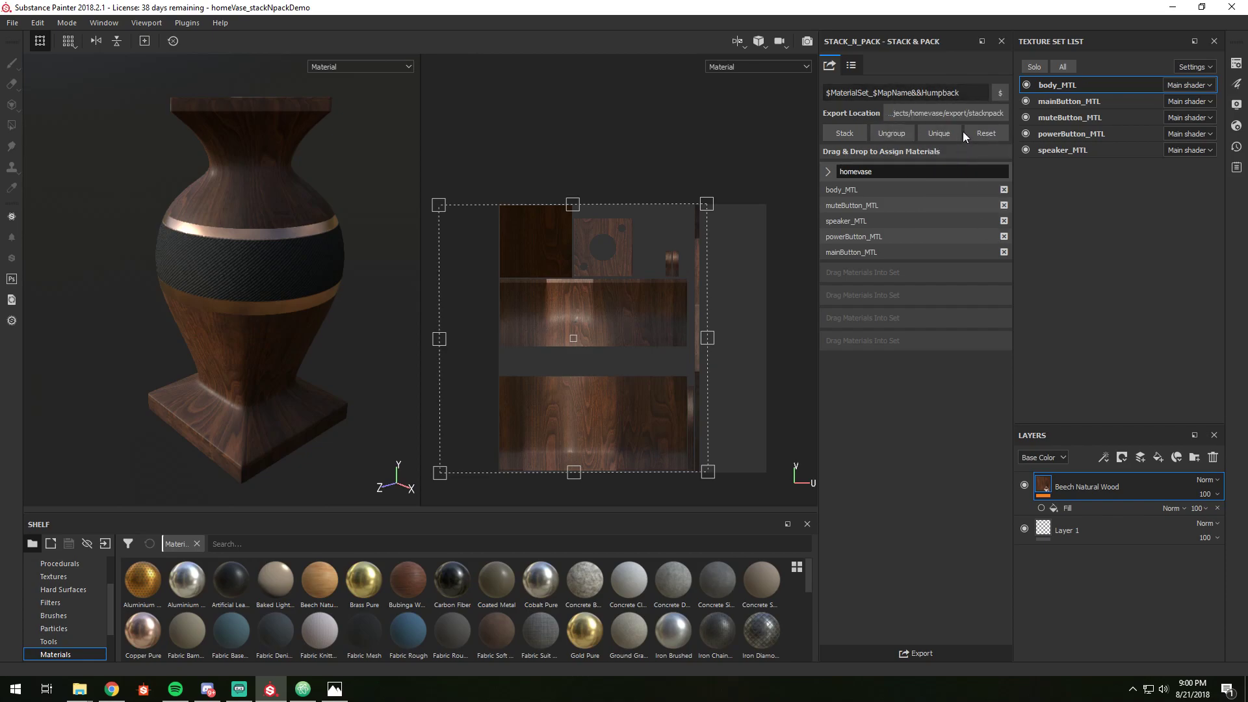
click(962, 92)
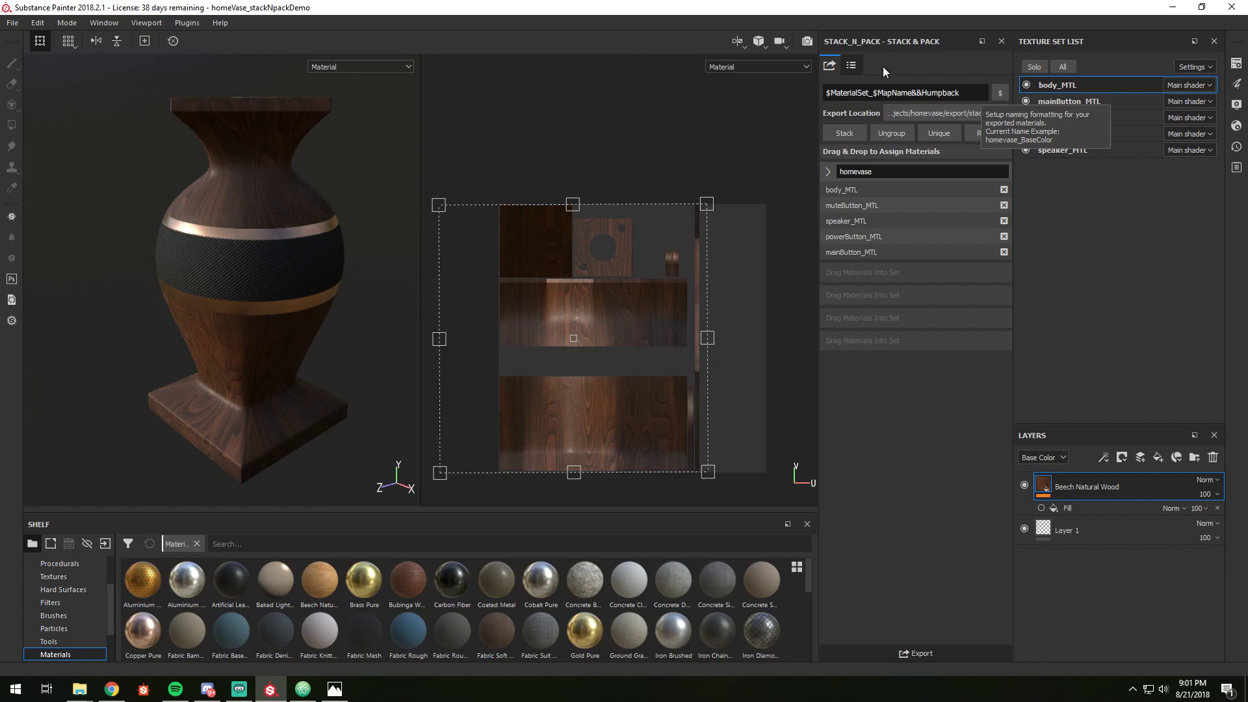
Step: Remove the Base Color, Height, Metallic, Roughness and Normal maps from the export preset
click(853, 65)
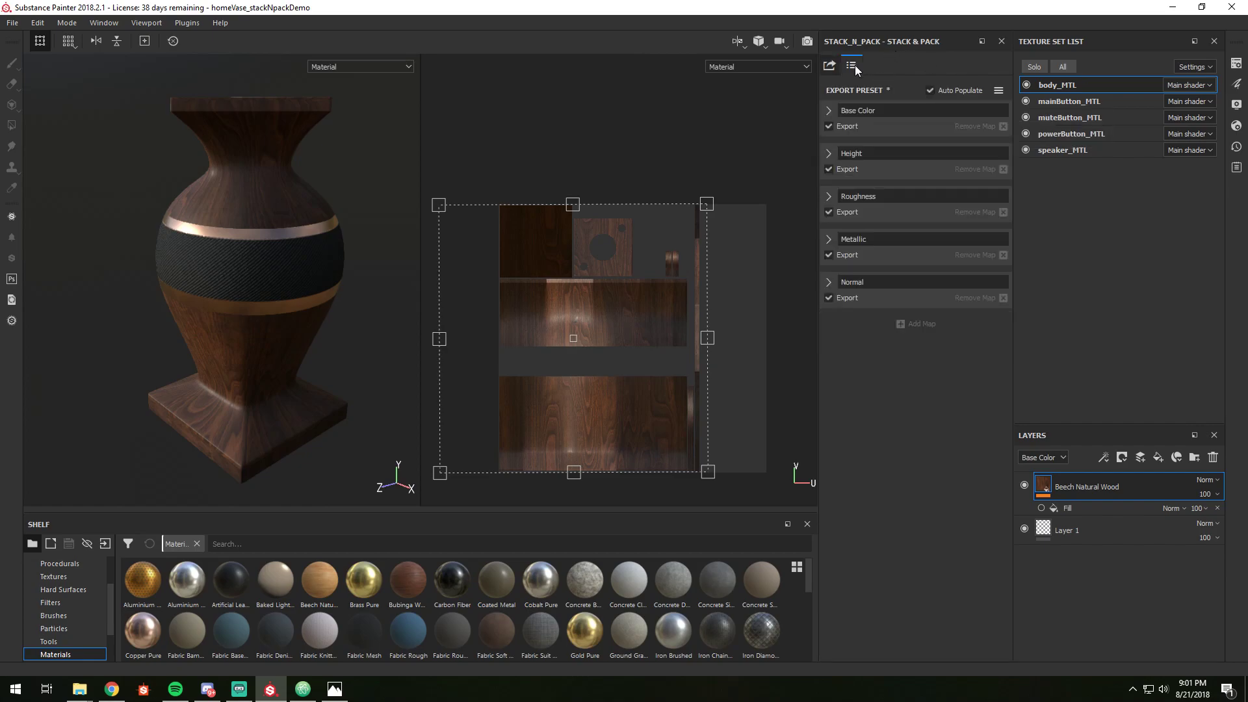
click(830, 111)
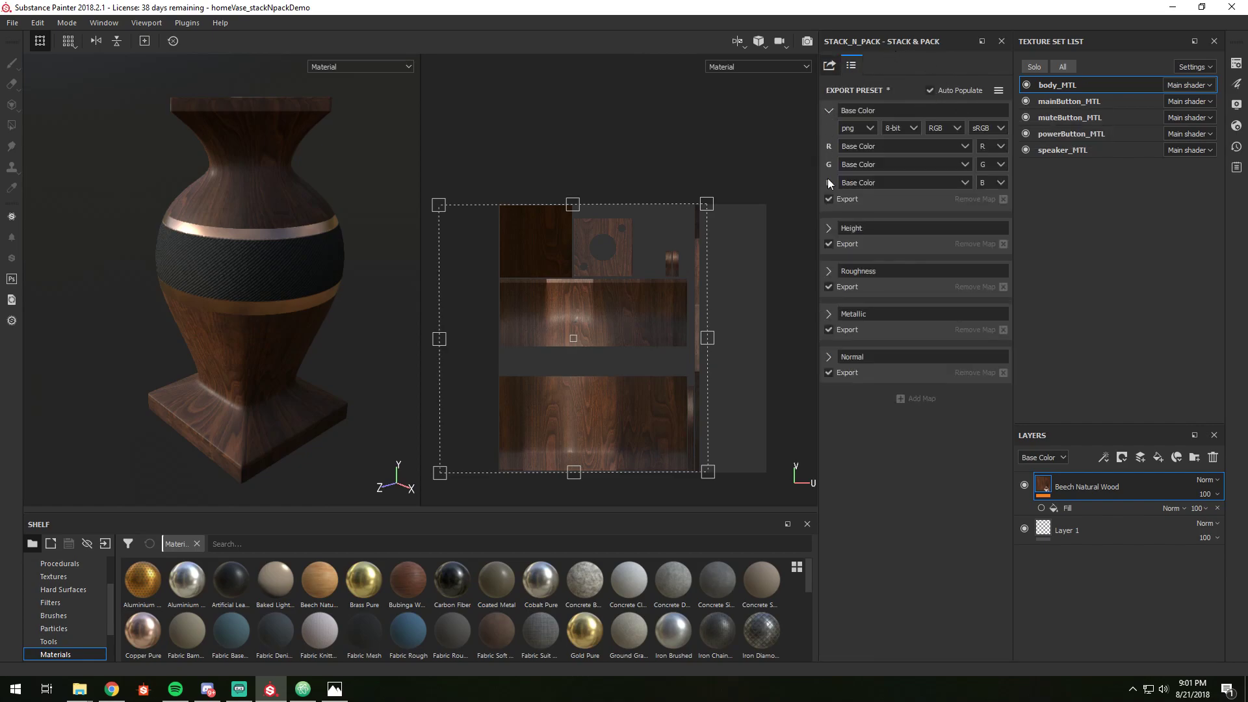
click(828, 229)
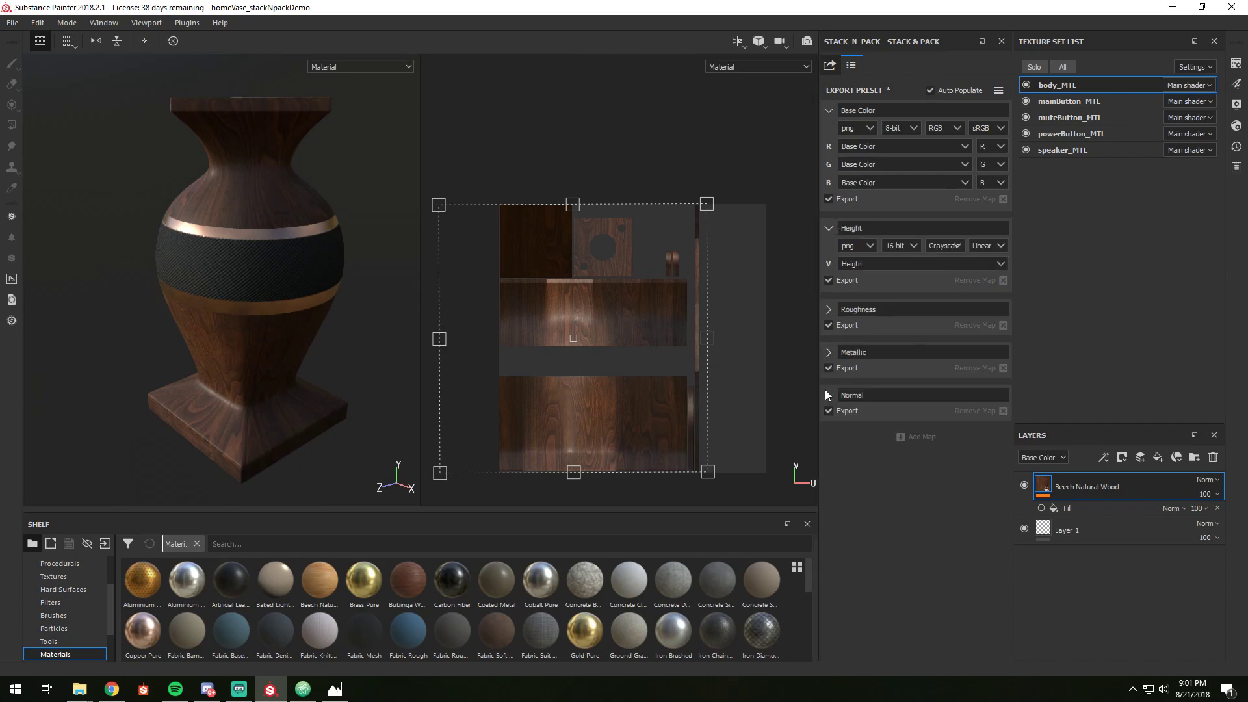
click(1003, 199)
click(1003, 163)
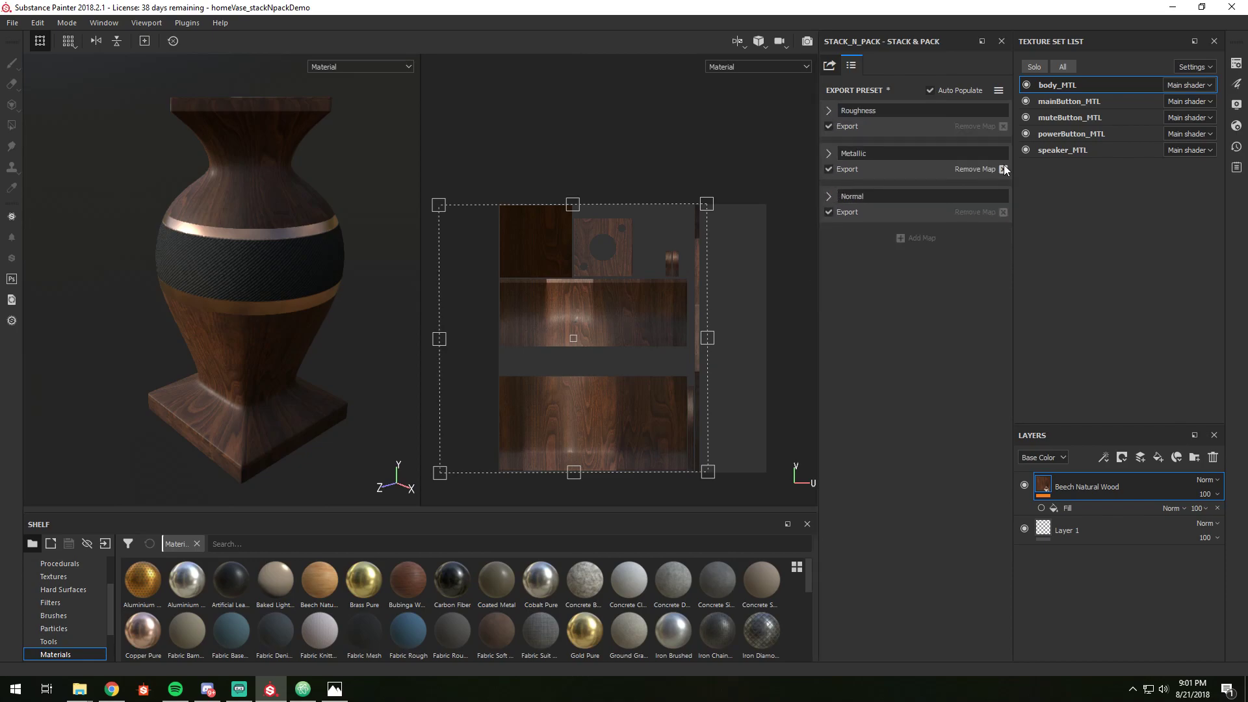
click(1004, 169)
click(1004, 127)
click(1002, 127)
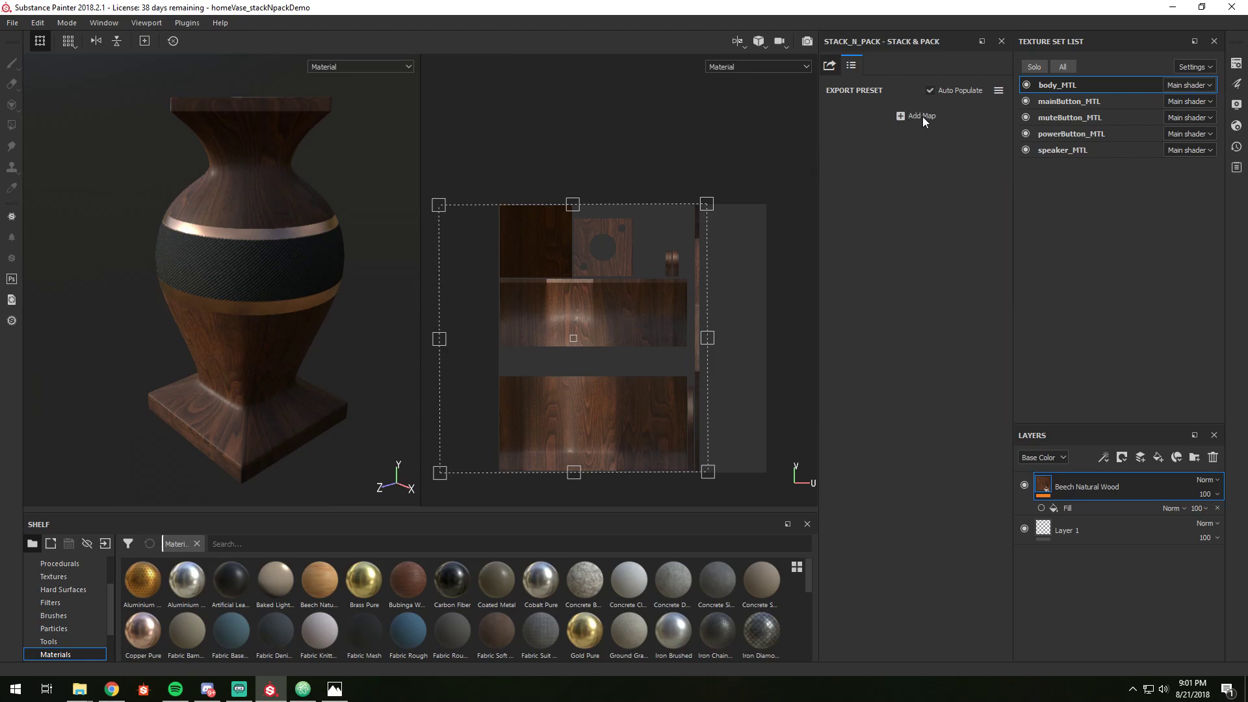
Step: Add a new map to the preset, naming it Base Color, then renaming it to Normal
click(922, 116)
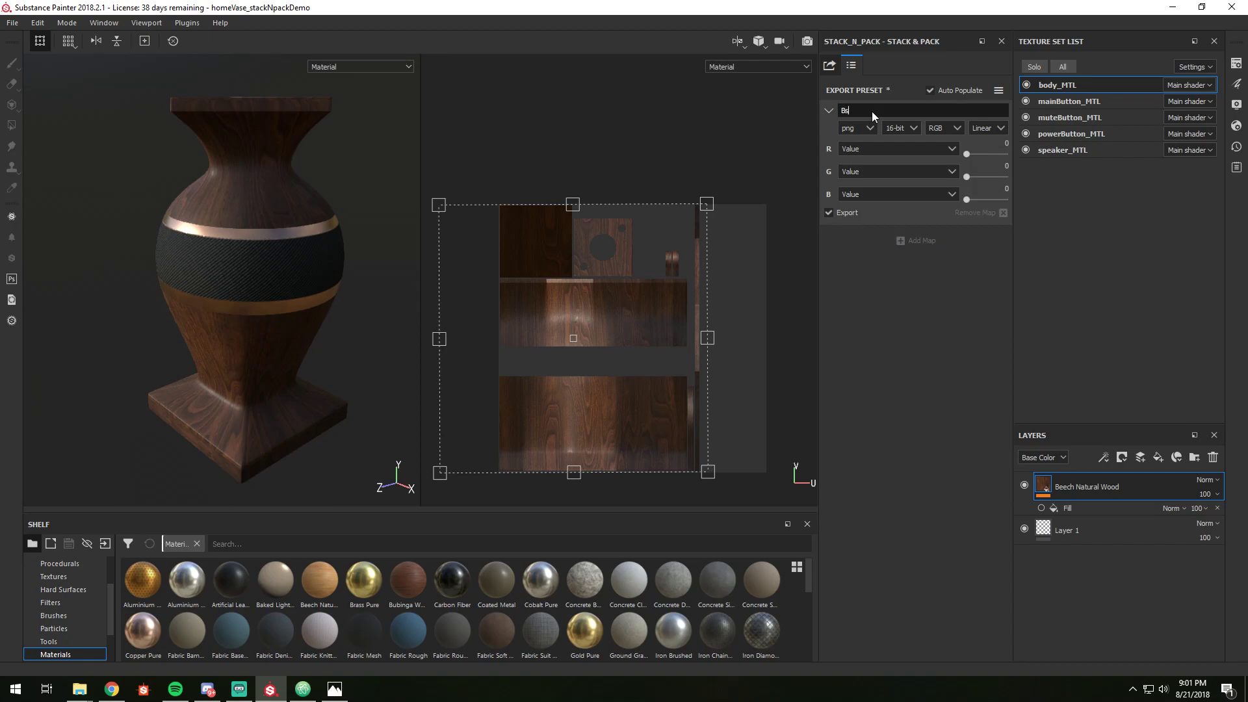
text(Base Color)
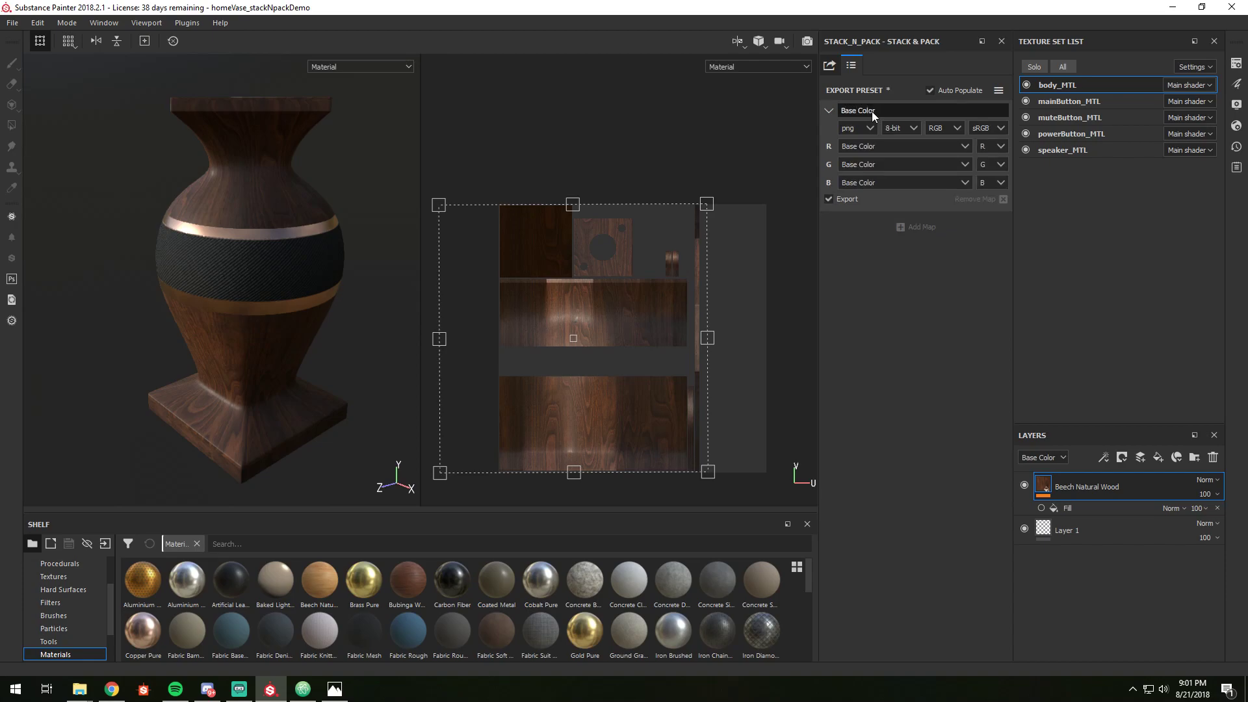
triple_click(892, 110)
text(Normal)
Step: Load the RMA export preset and expand its Base Color, Normal and RMA maps
click(998, 91)
click(969, 168)
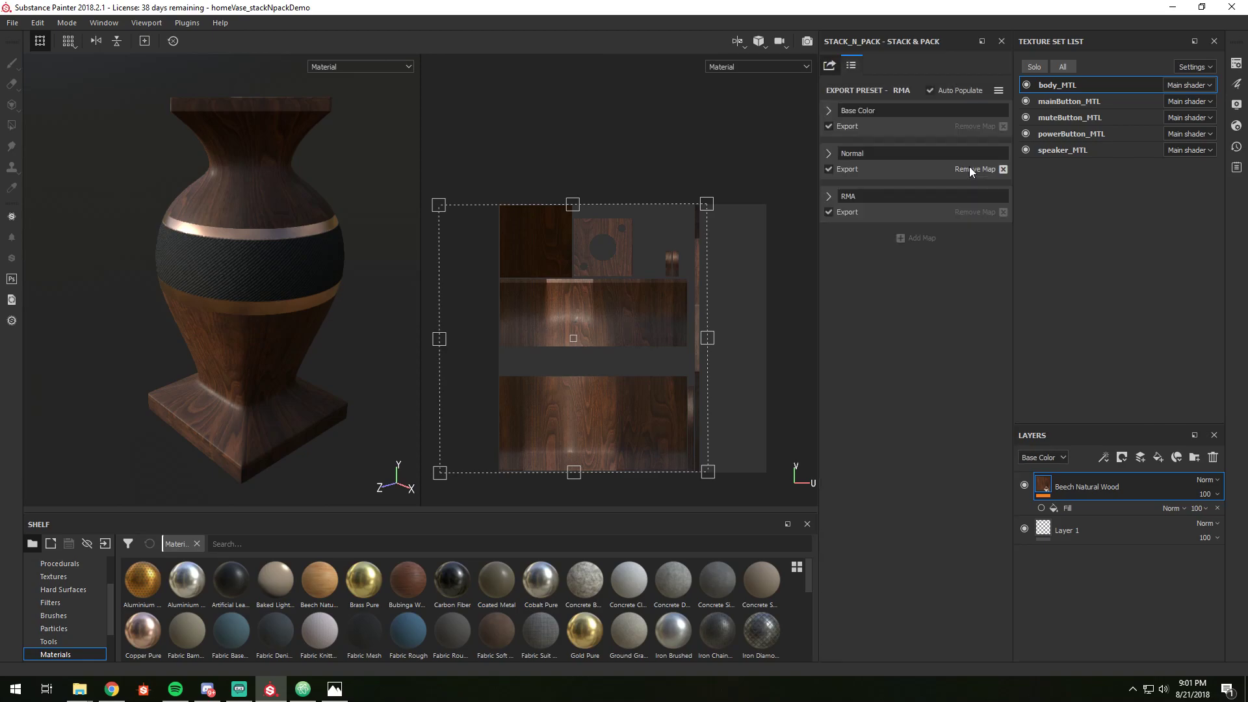
click(827, 112)
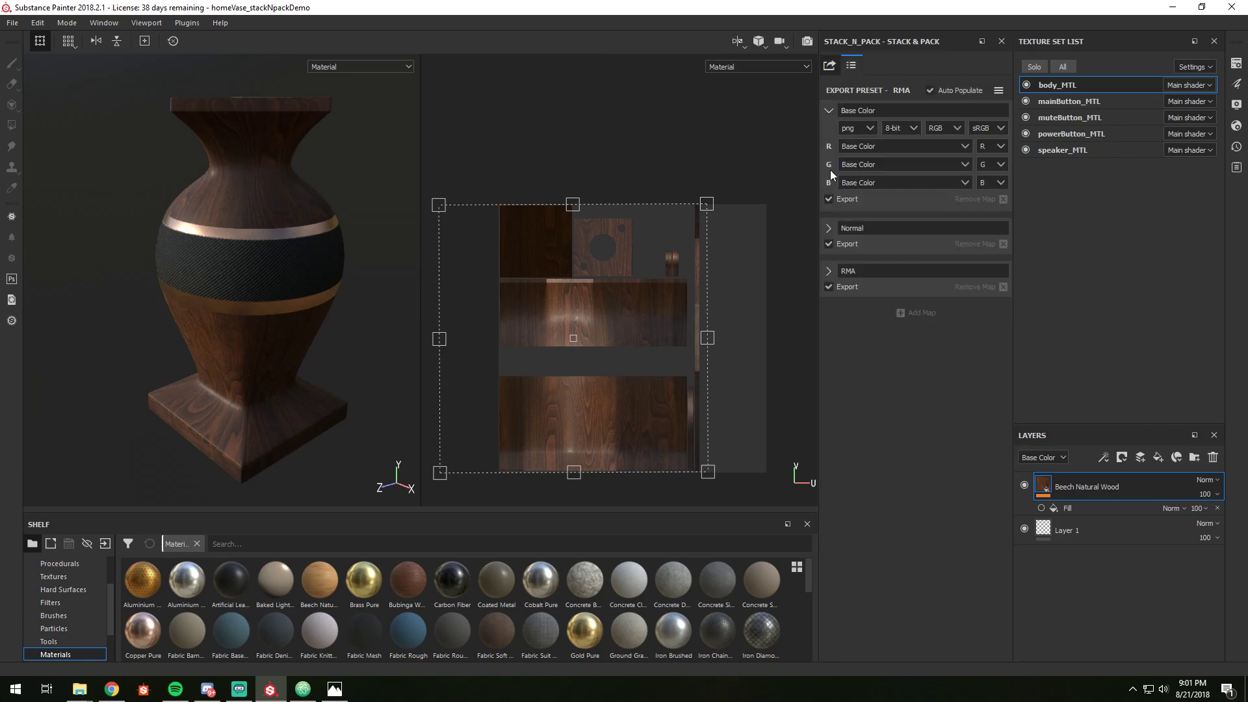
click(828, 229)
click(828, 346)
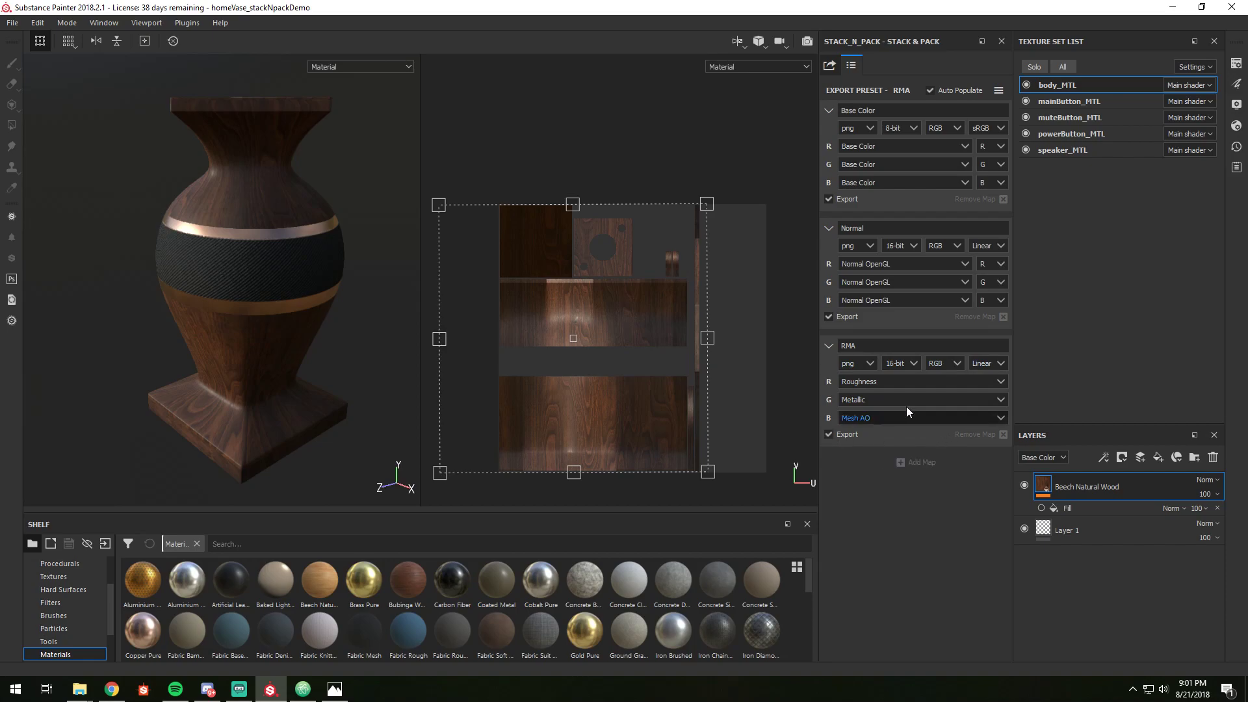
Step: Set the homevase set's dilation mode to Infinite and export its textures
click(830, 66)
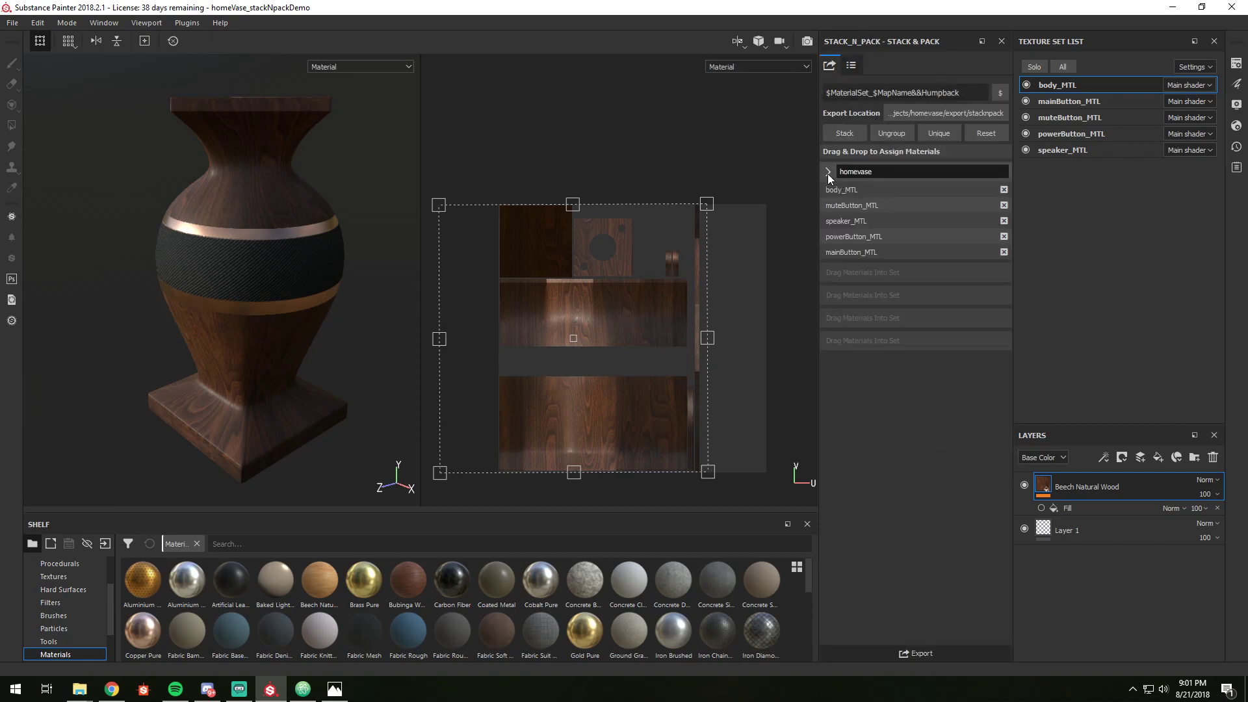
click(828, 172)
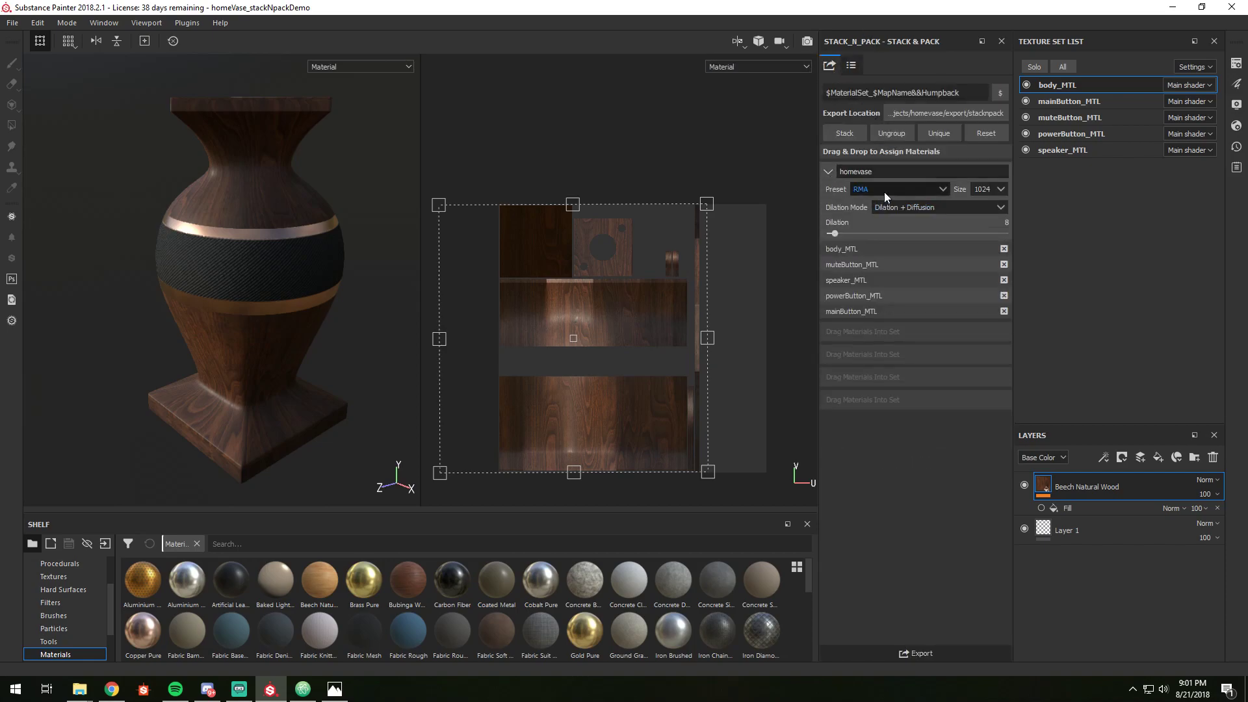
click(998, 207)
click(947, 228)
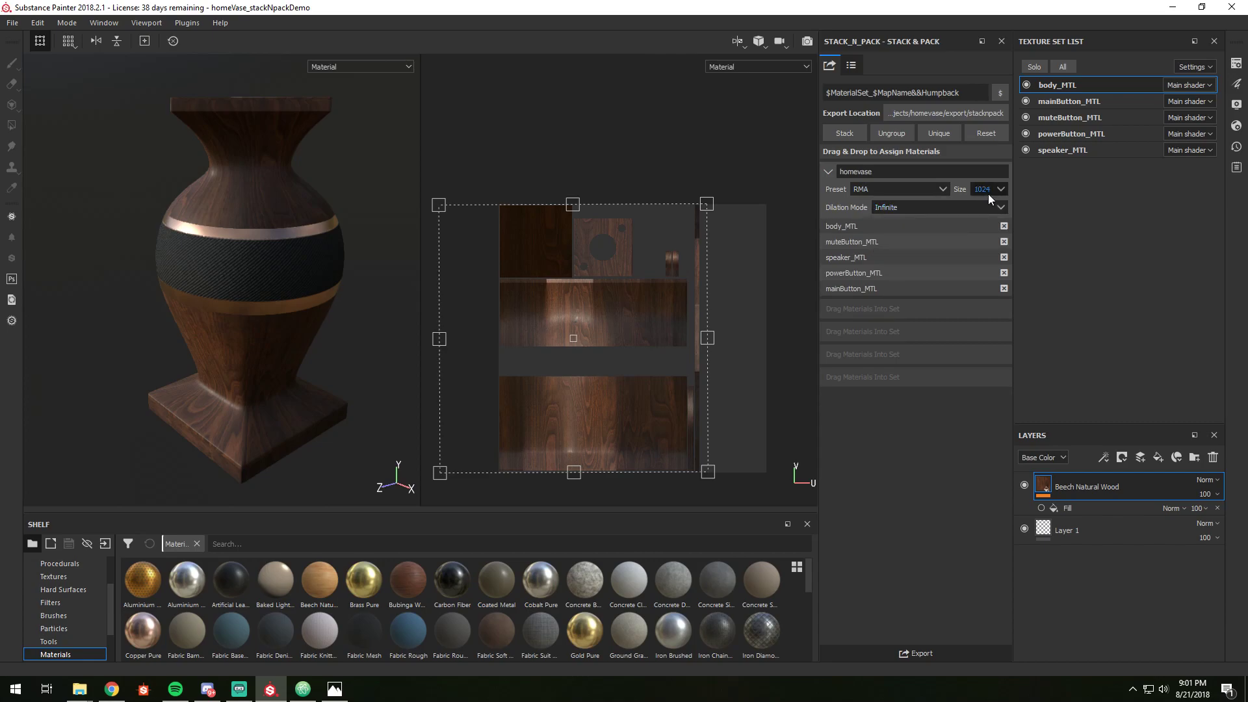
click(922, 654)
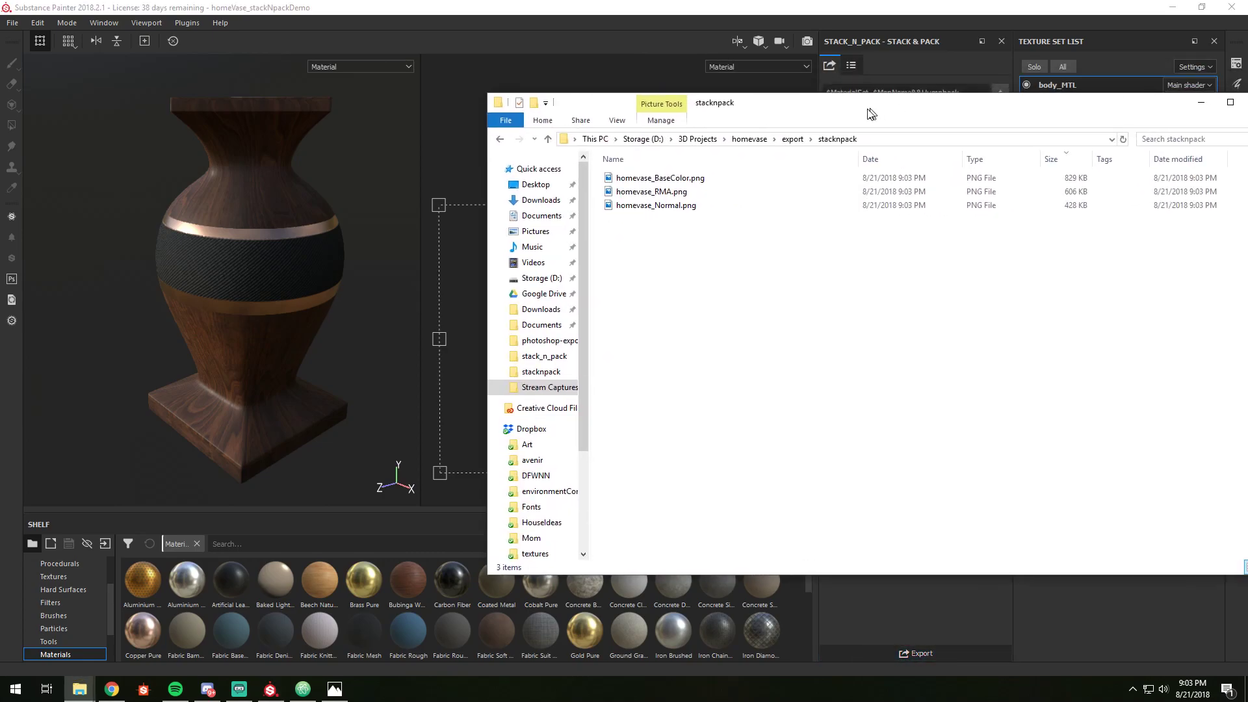
Step: Open homevase_BaseColor.png in Photos, view the RMA and Normal maps, then return to BaseColor
drag(871, 112, 589, 121)
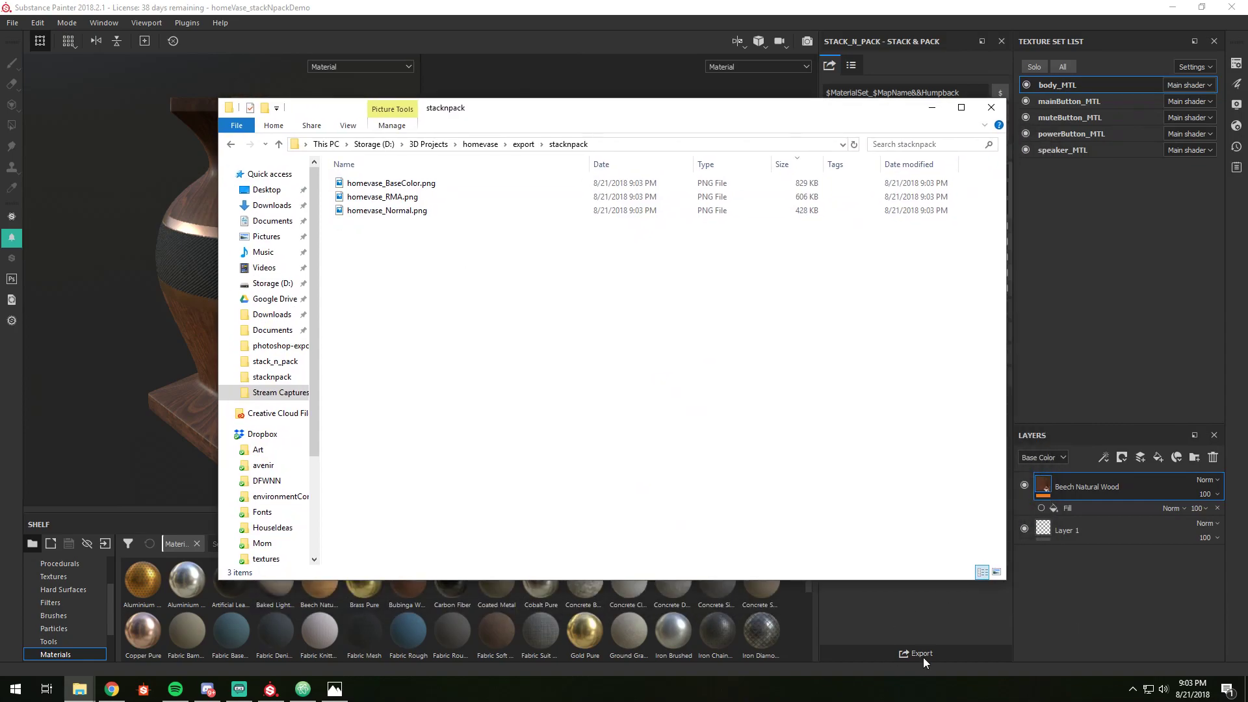
double_click(428, 183)
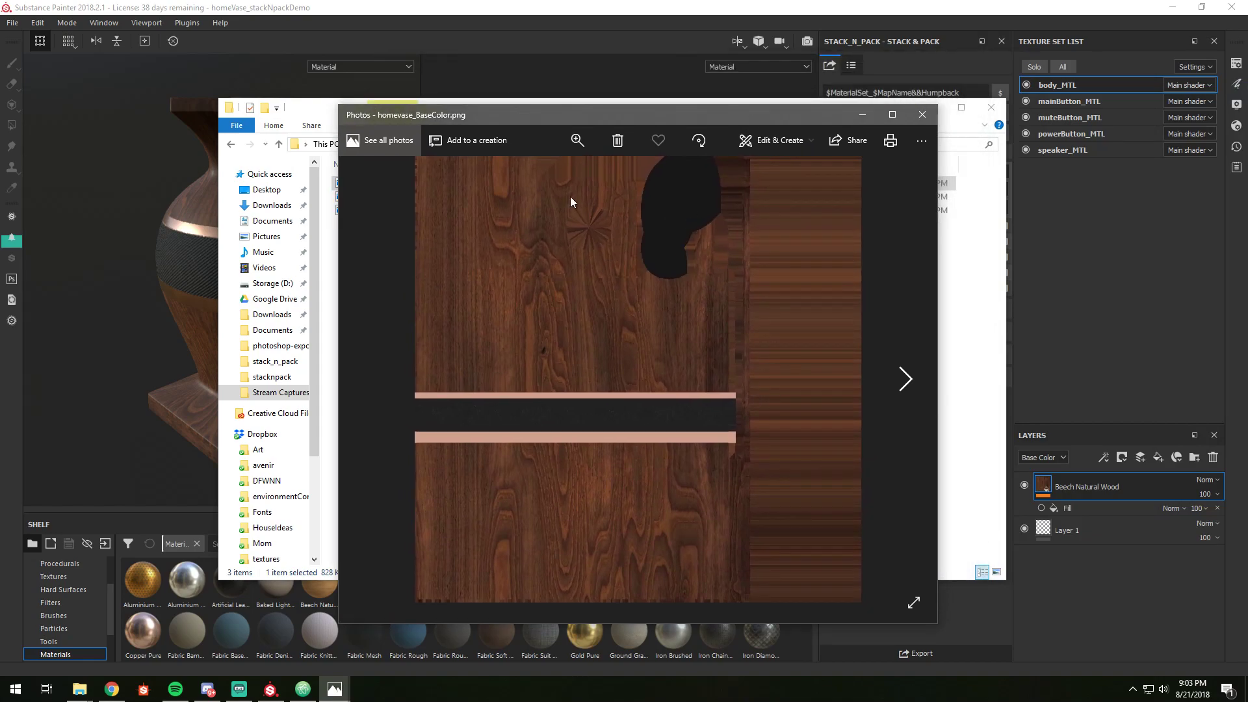
click(906, 378)
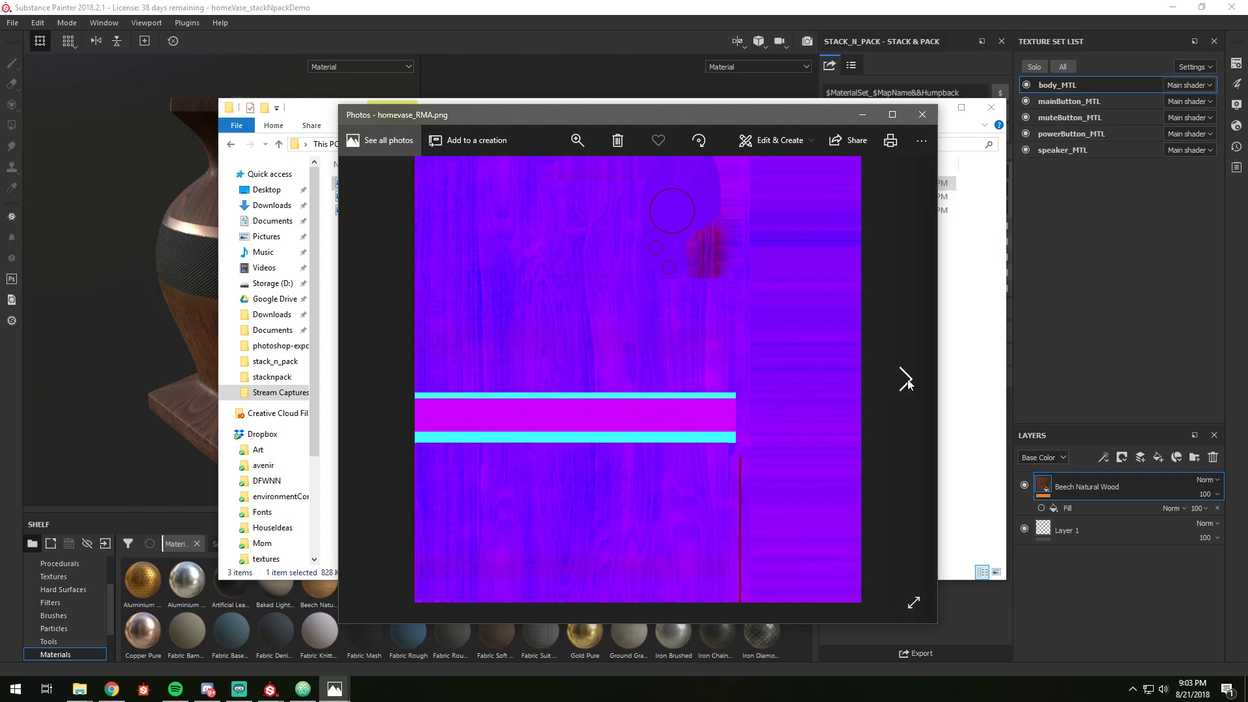
click(901, 379)
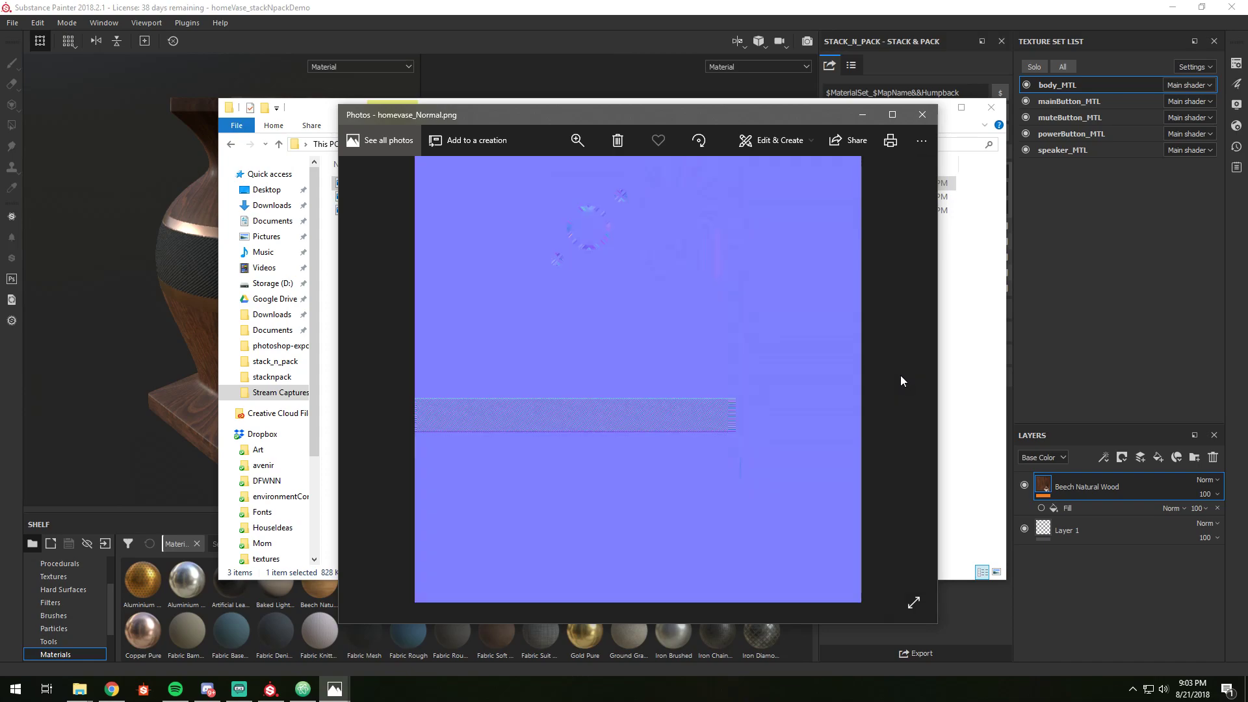
ctrl+scroll(759, 428, up, 5)
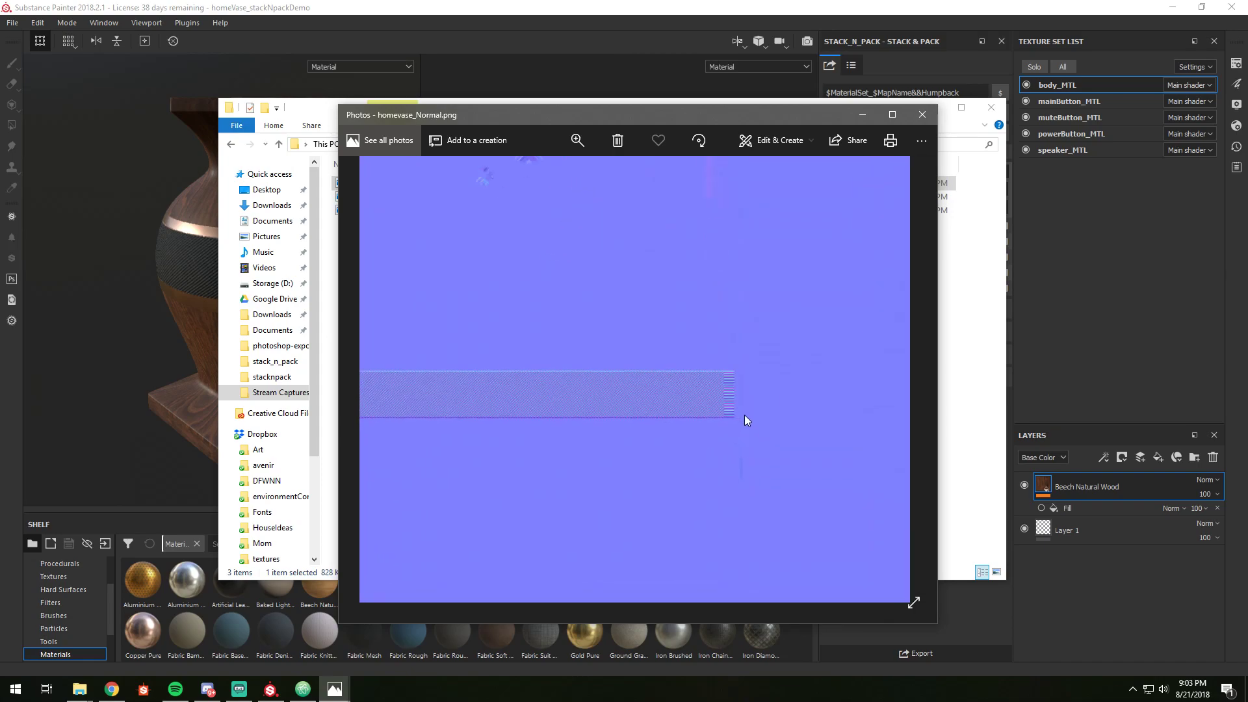
ctrl+scroll(700, 384, down, 5)
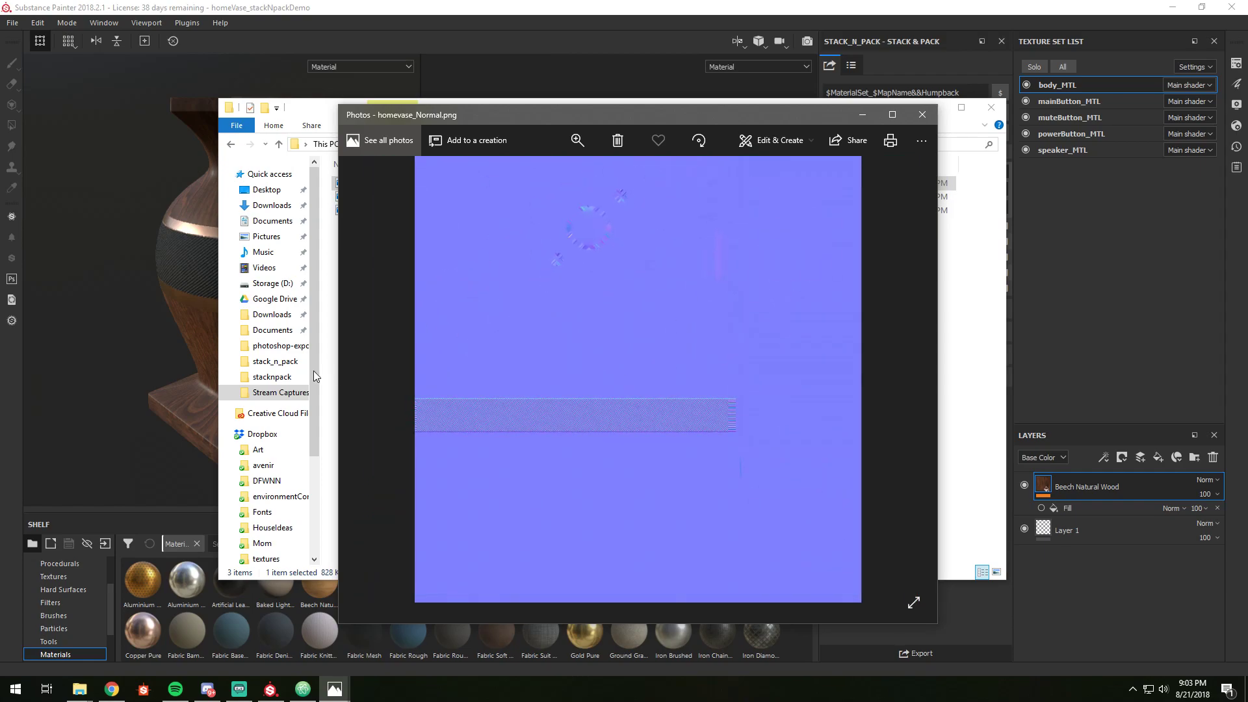
click(378, 388)
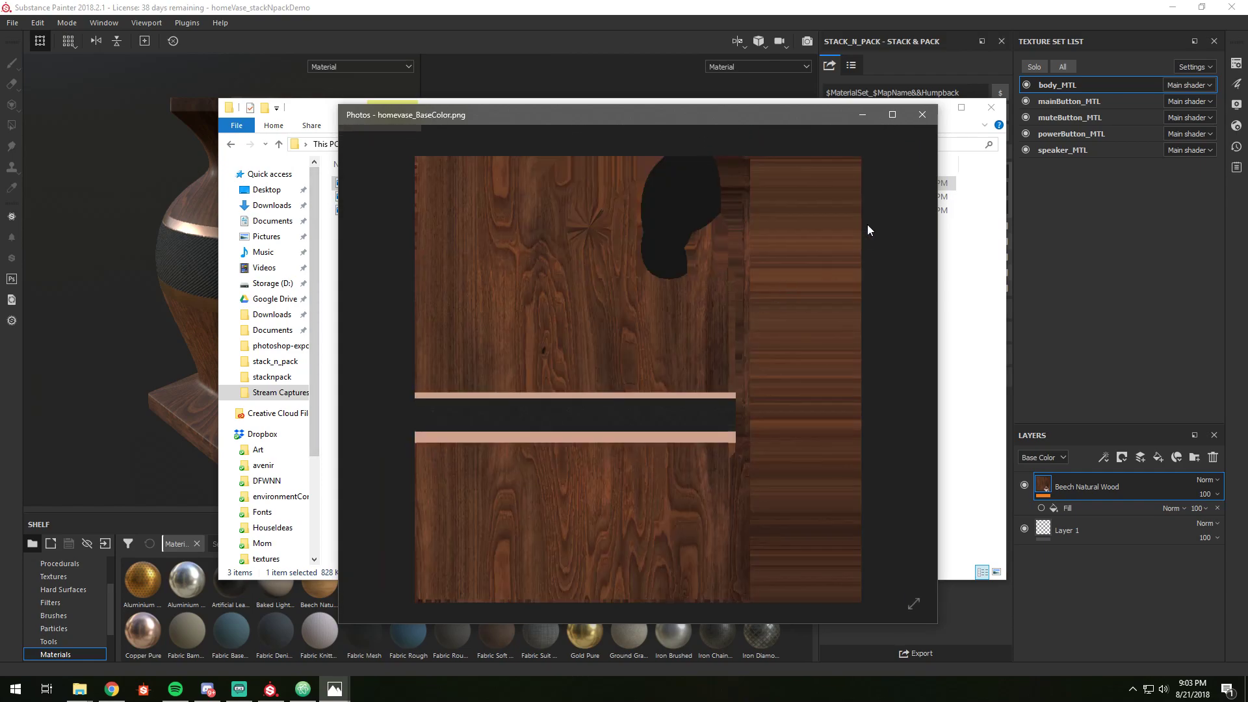
Step: Close the image viewer and Explorer window, then save the Substance Painter project
click(922, 118)
click(931, 107)
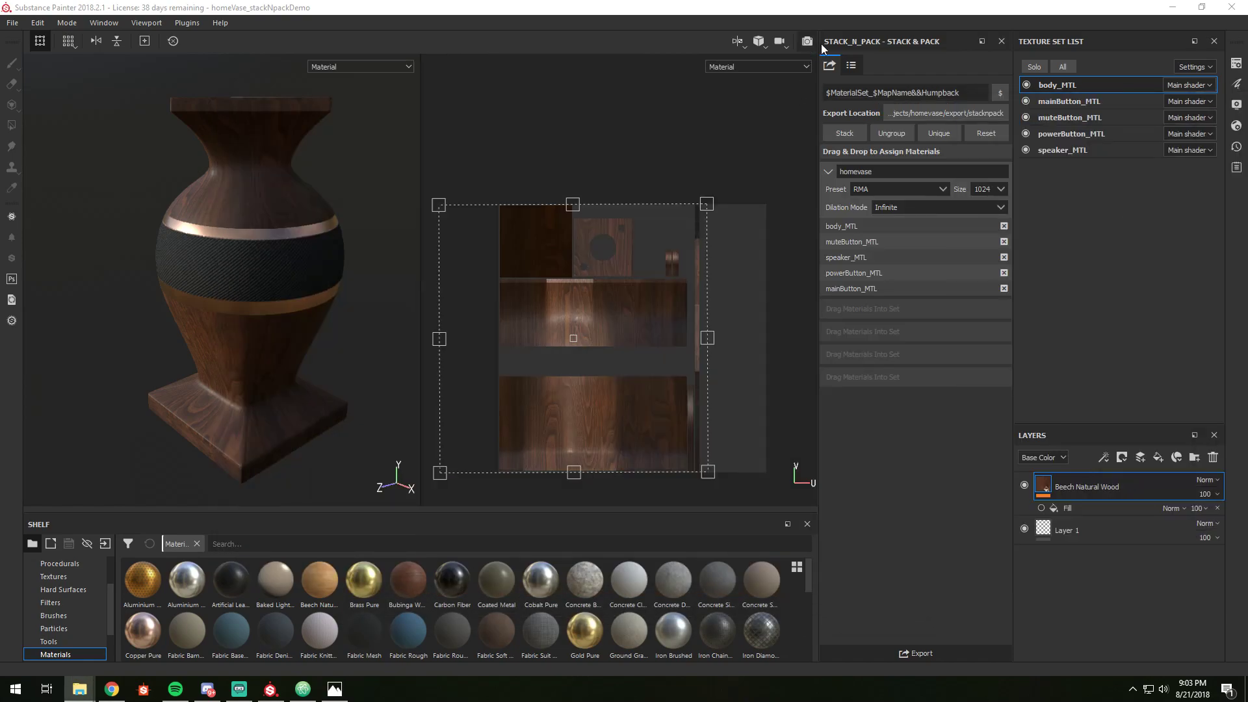
click(845, 16)
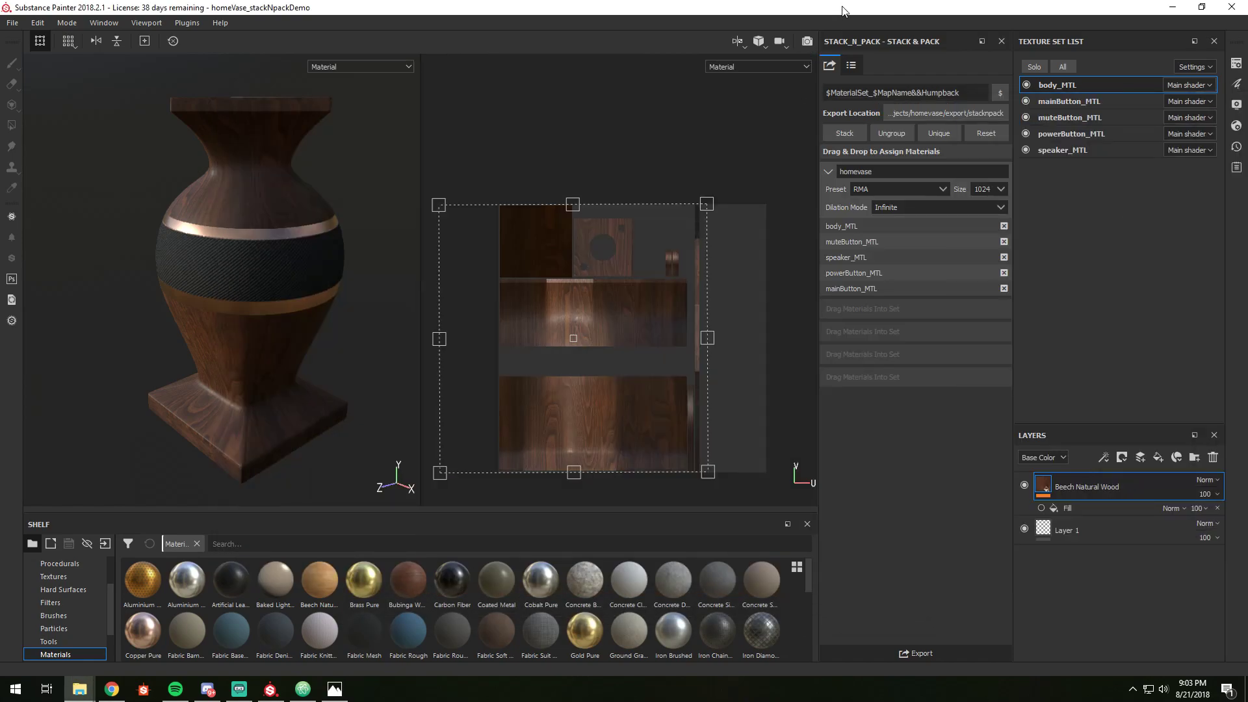
click(12, 23)
click(59, 135)
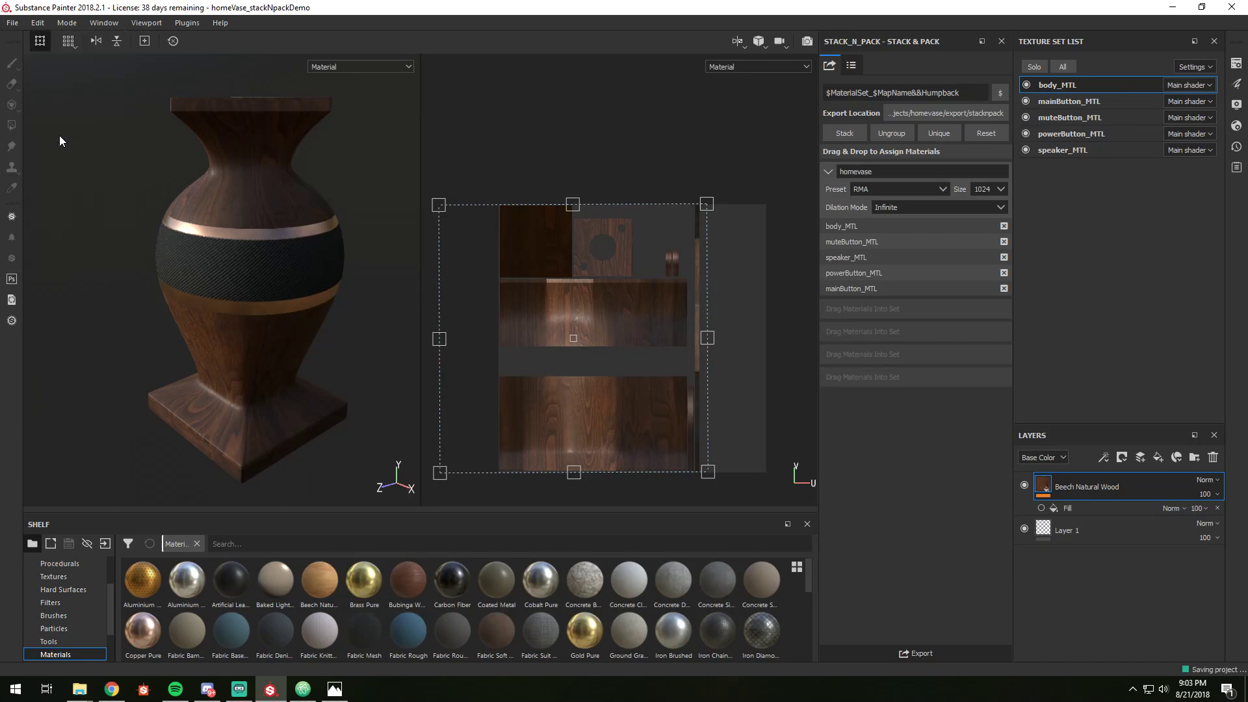
Step: Open homeVase_stackNpack.spp from Recent Files and accept the version update notice
click(12, 23)
mouse_move(58, 65)
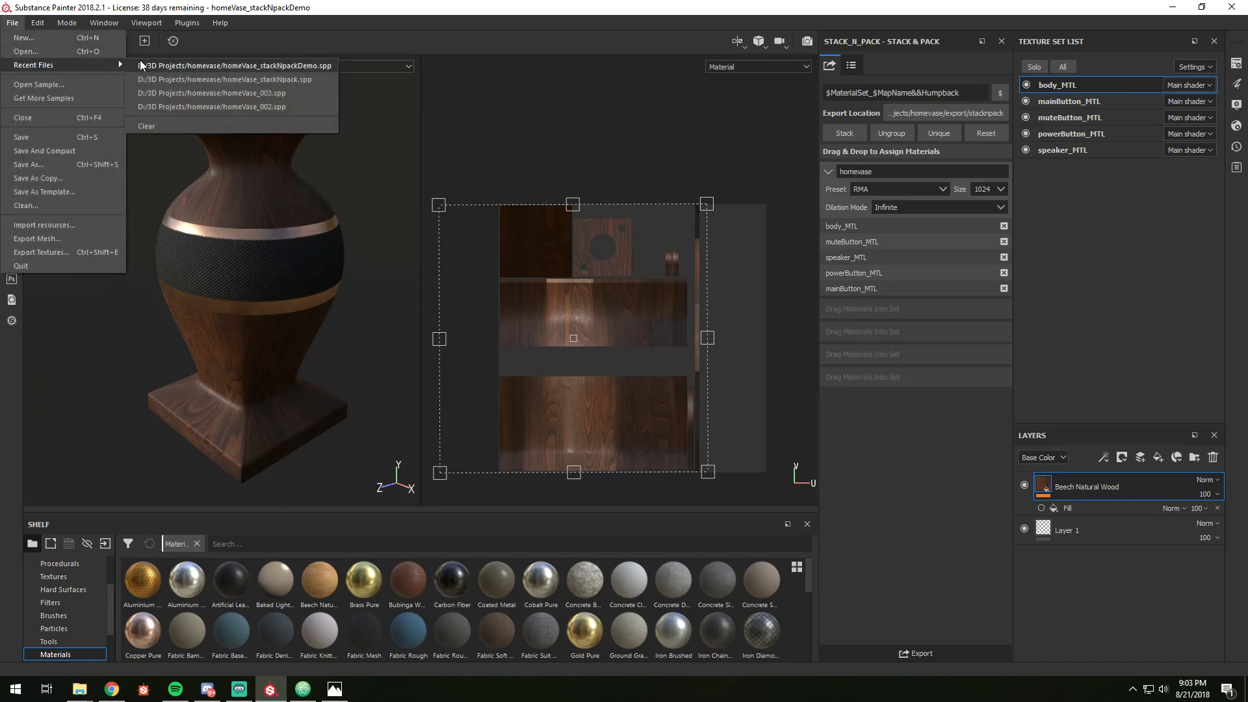
click(213, 78)
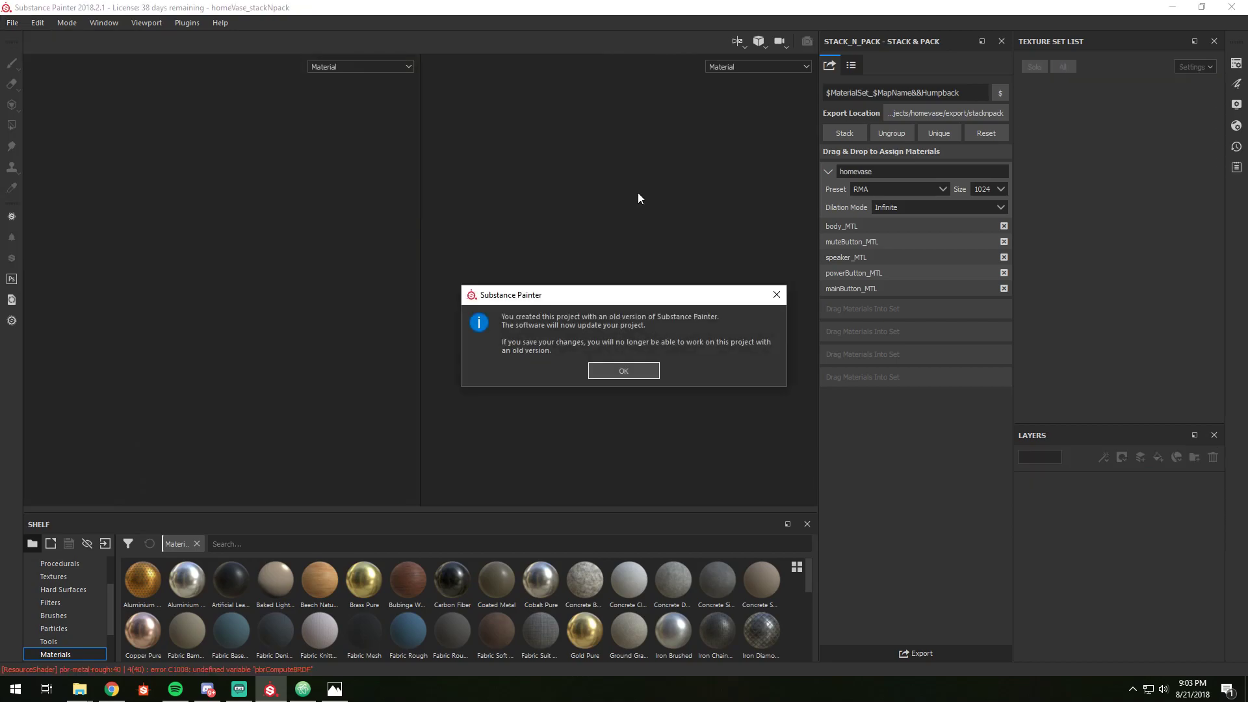
click(614, 372)
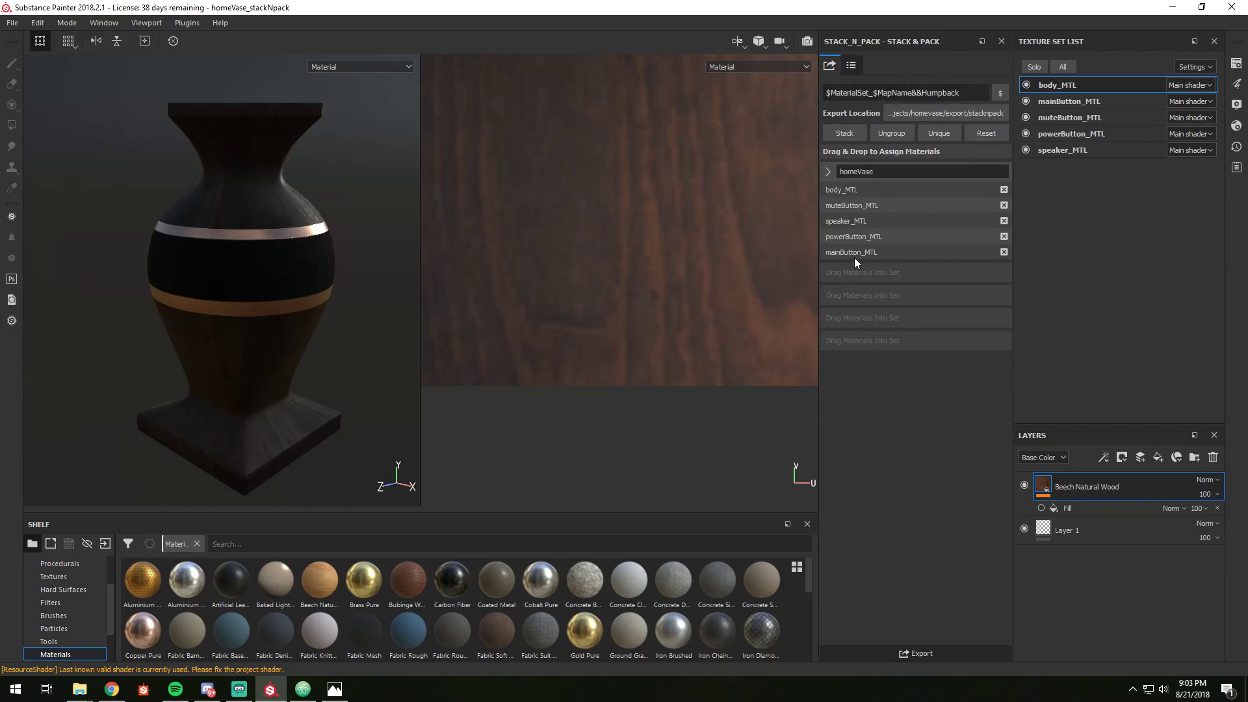
Step: Reopen homeVase_stackNpackDemo from Recent Files, discarding unsaved changes
click(13, 23)
mouse_move(40, 65)
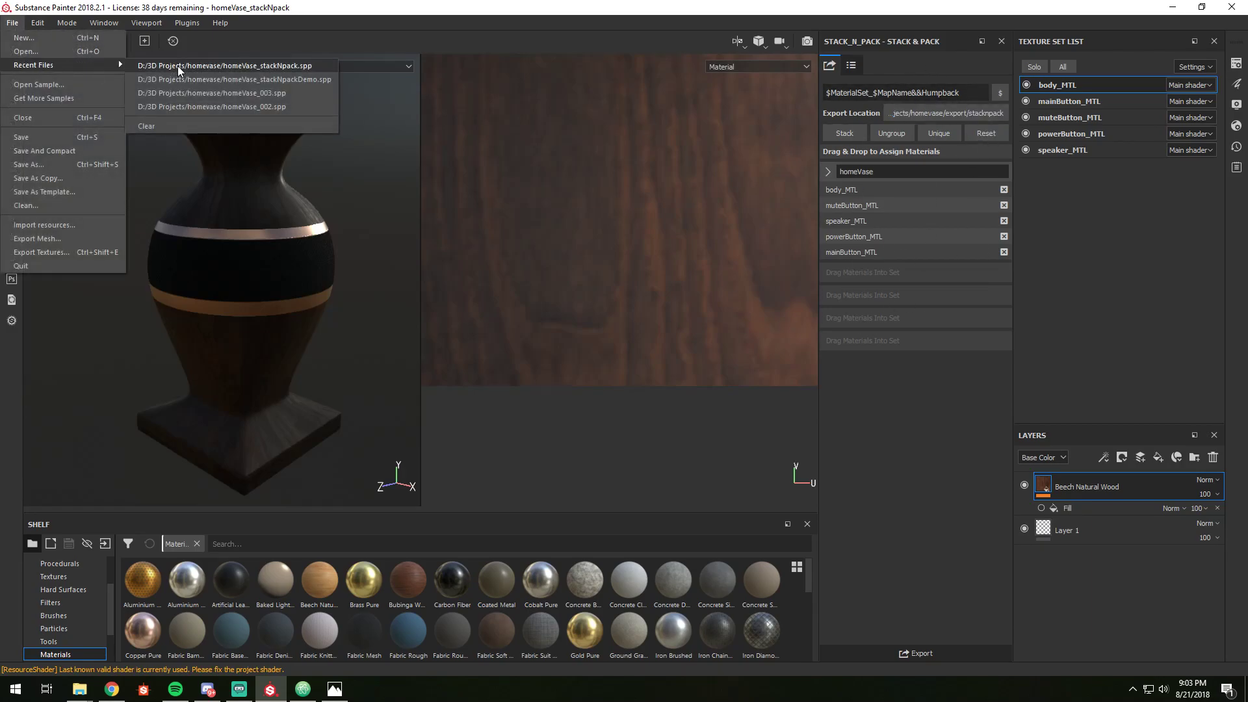
click(186, 79)
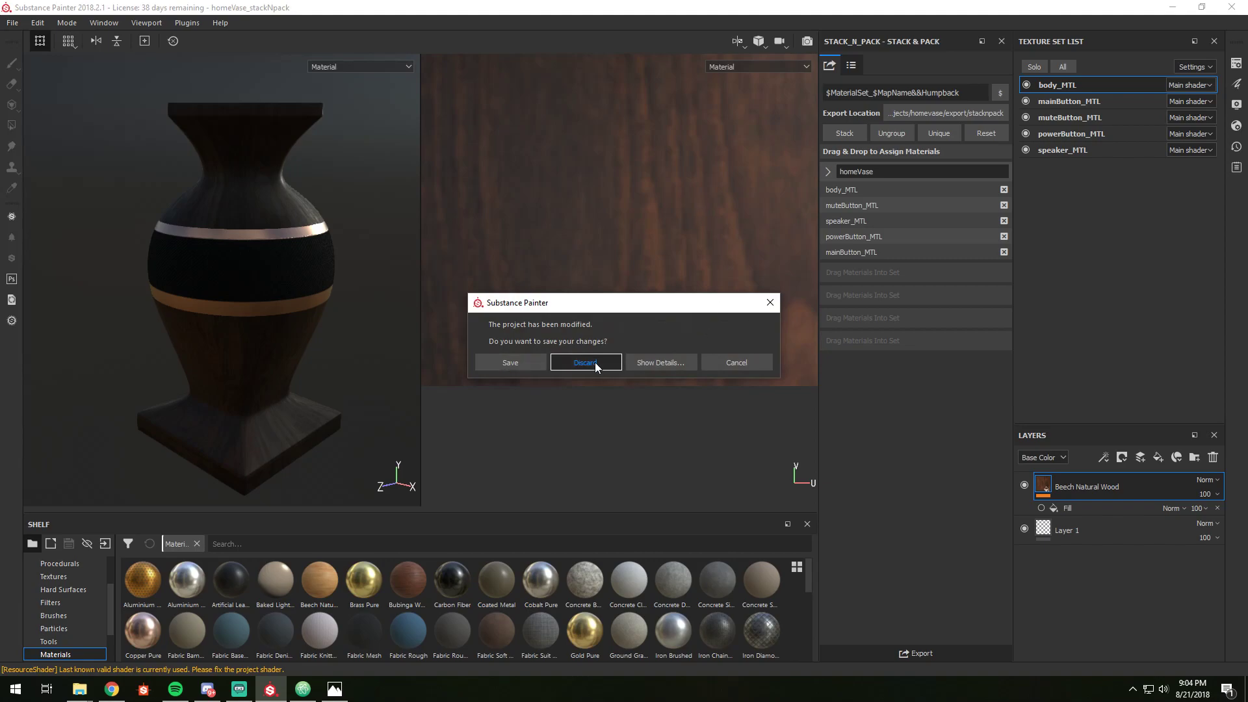
click(594, 361)
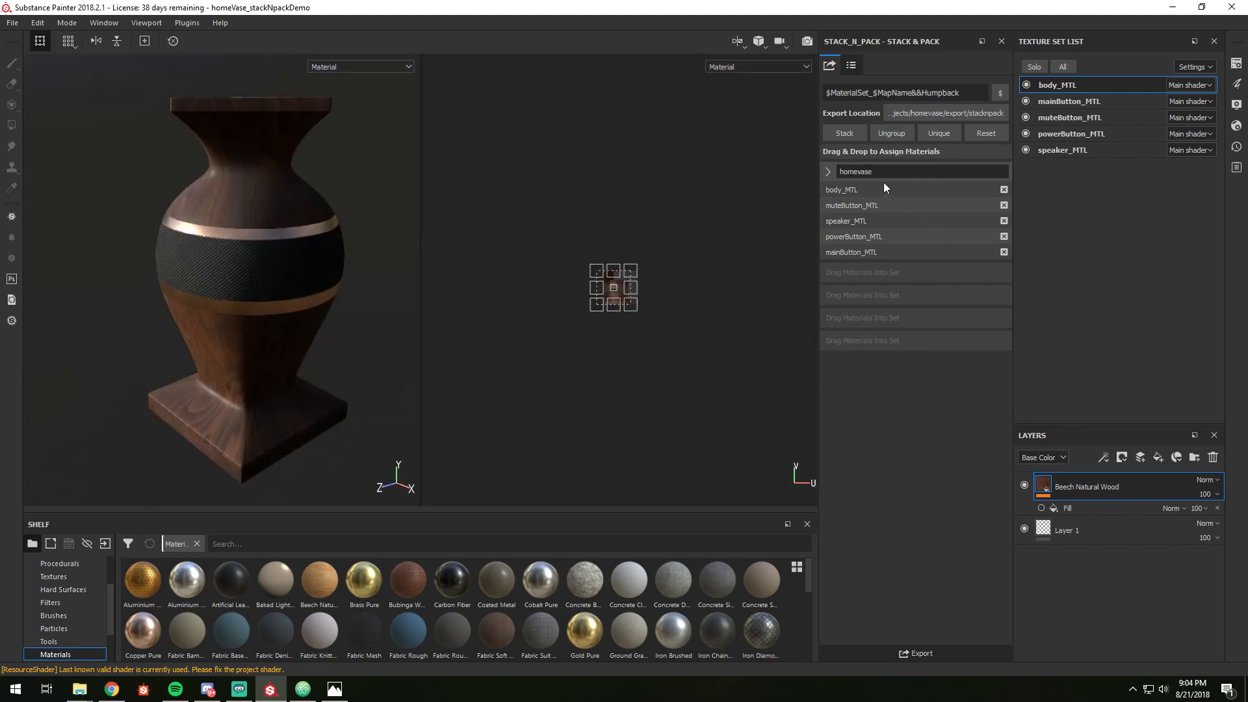
Step: Expand the homevase set and view the RMA preset's Base Color, Normal and RMA maps
click(860, 172)
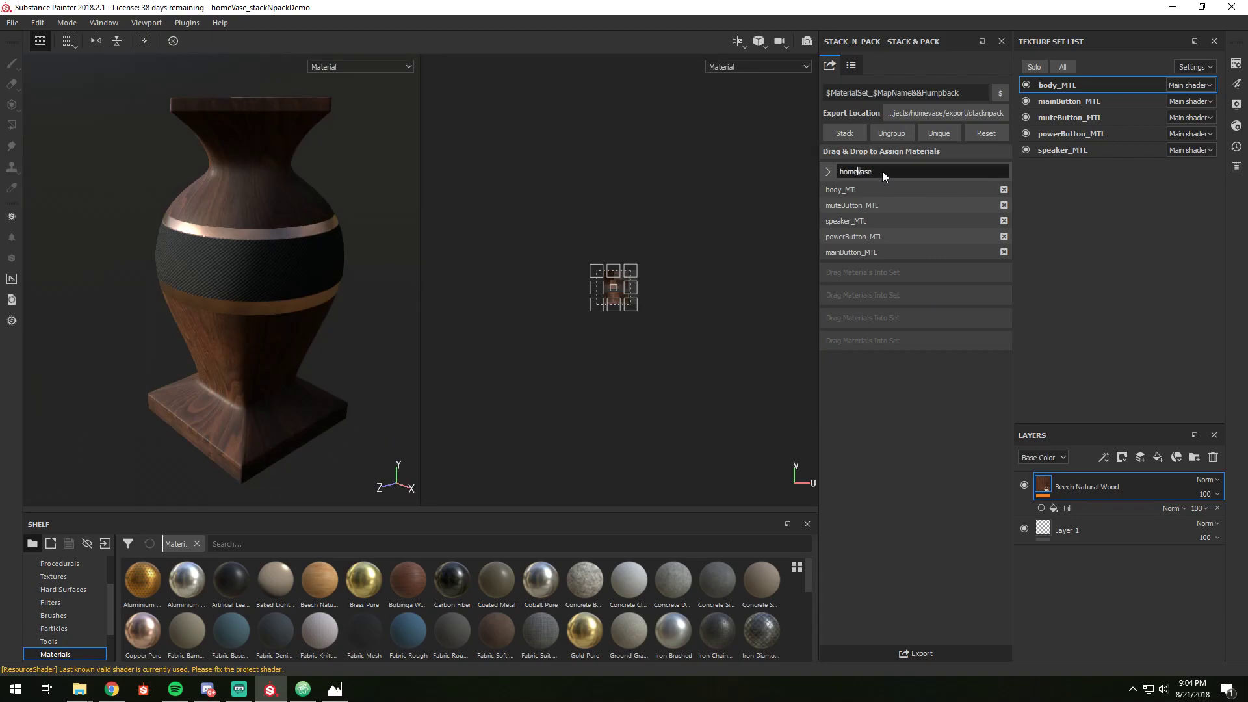
click(829, 172)
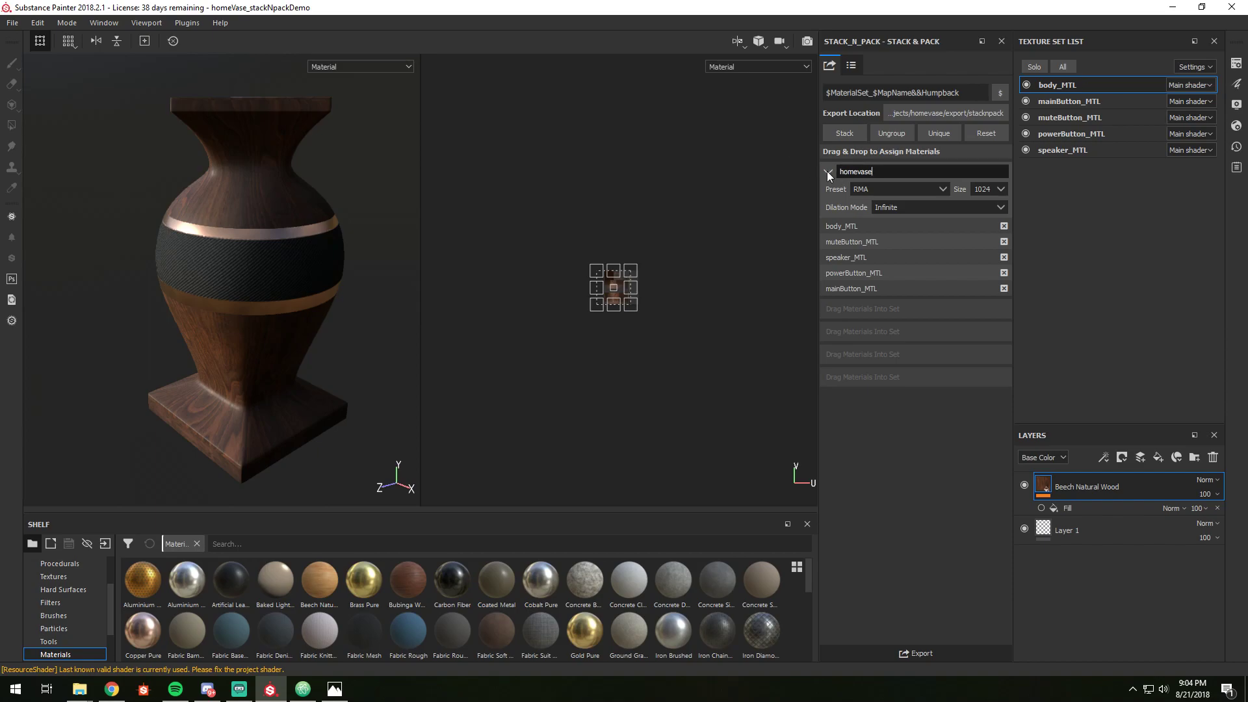
click(851, 66)
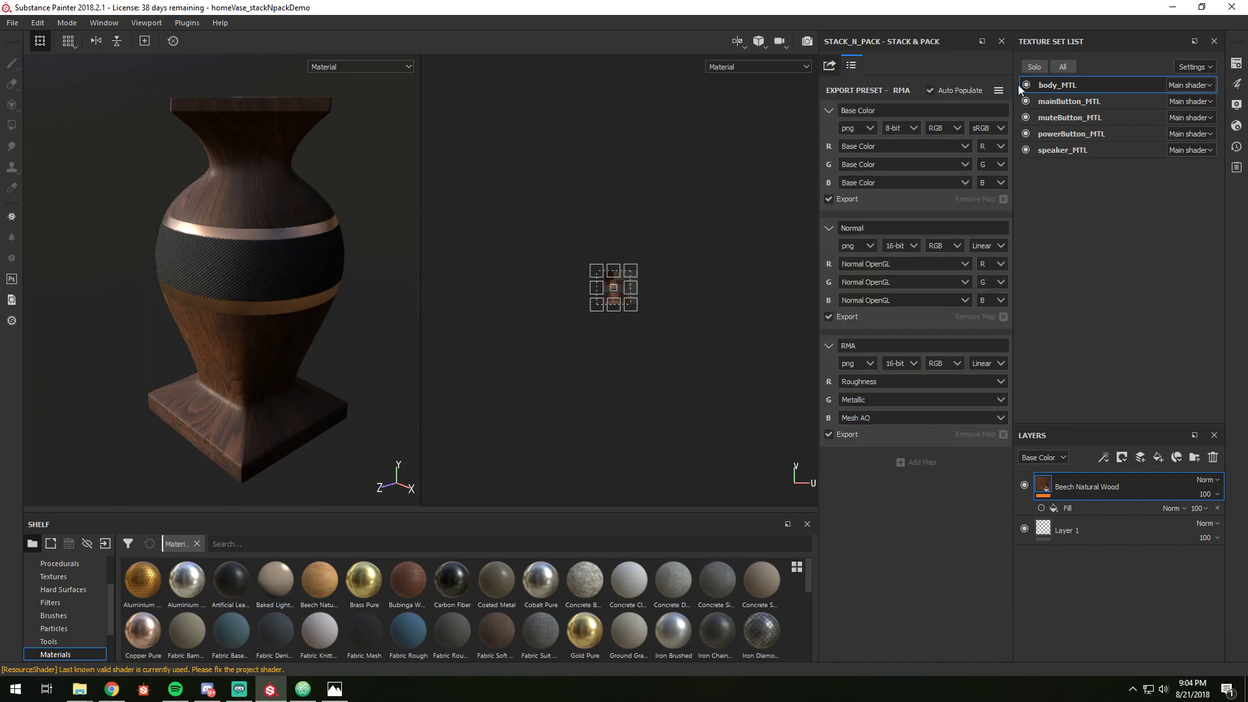
click(999, 90)
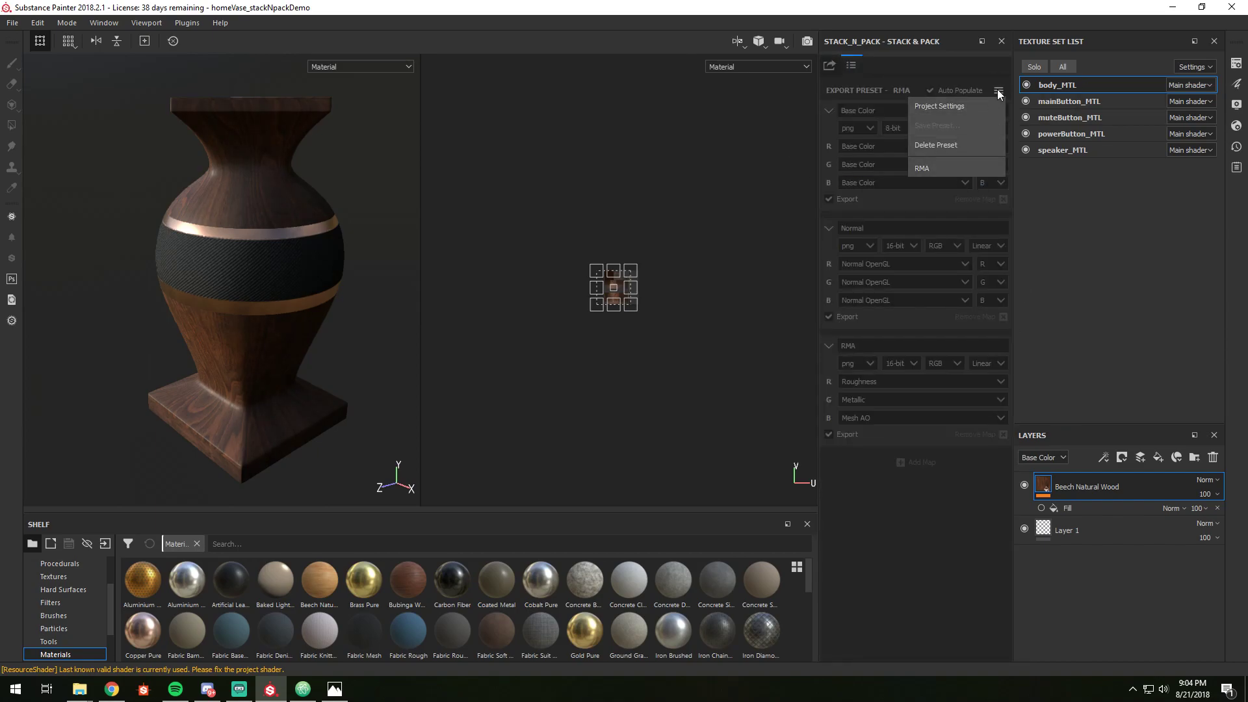
click(1000, 92)
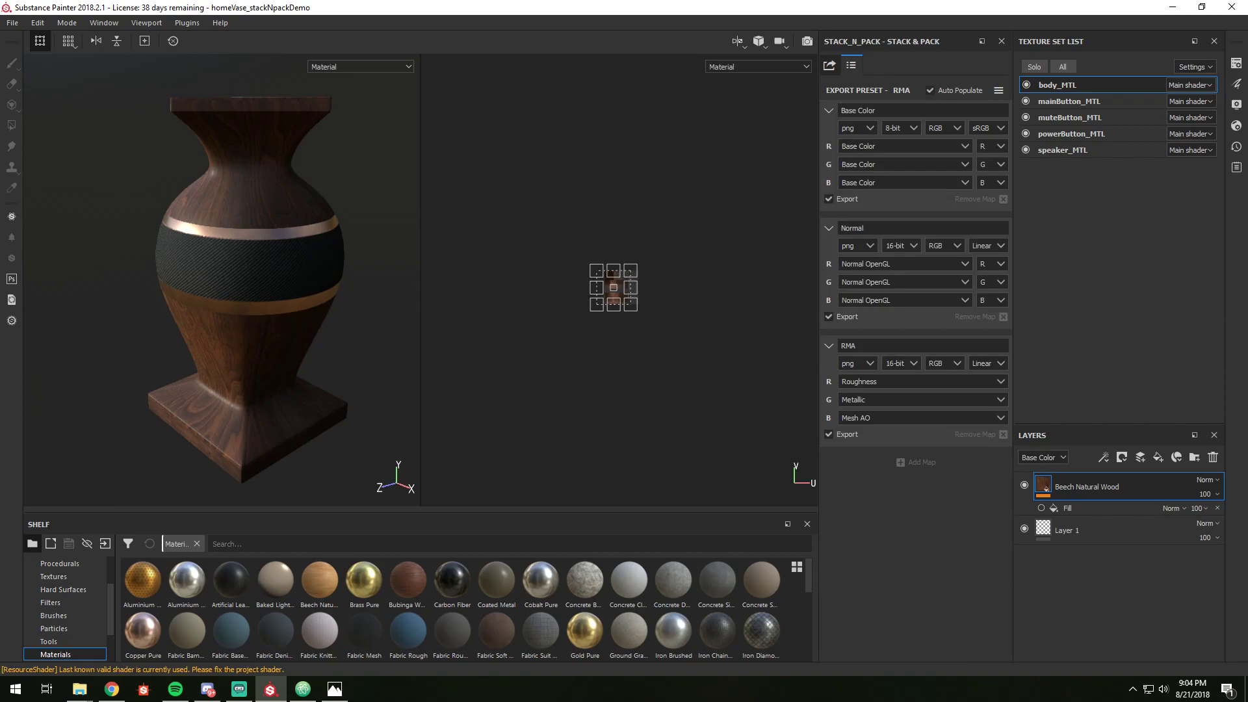